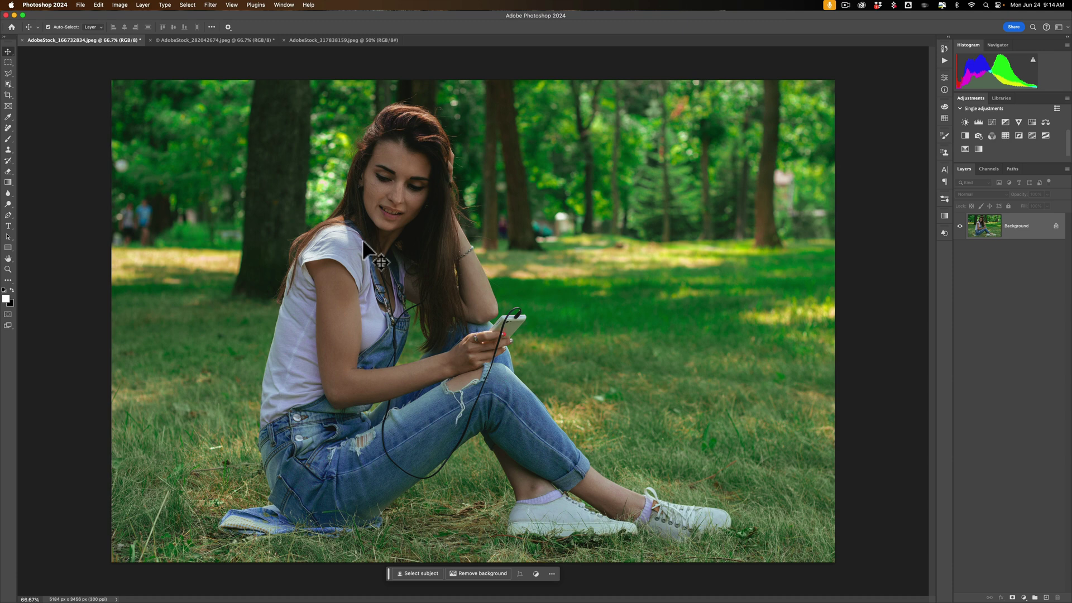
Apply a Brightness/Contrast adjustment to the seated woman as a detected object with the Adjustment Brush Tool
key(b)
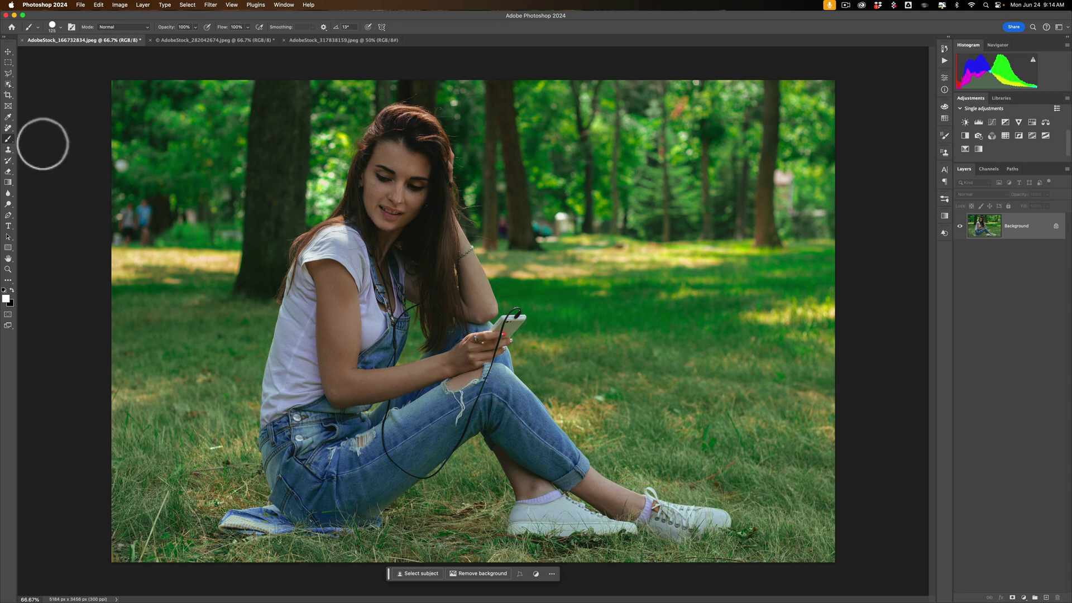
right_click(9, 139)
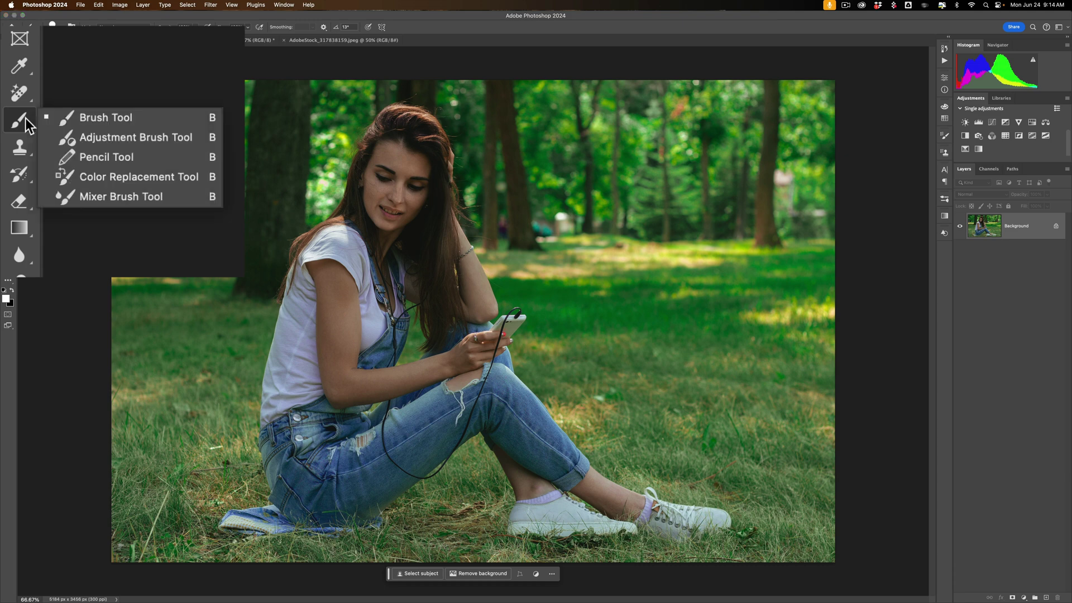
click(109, 137)
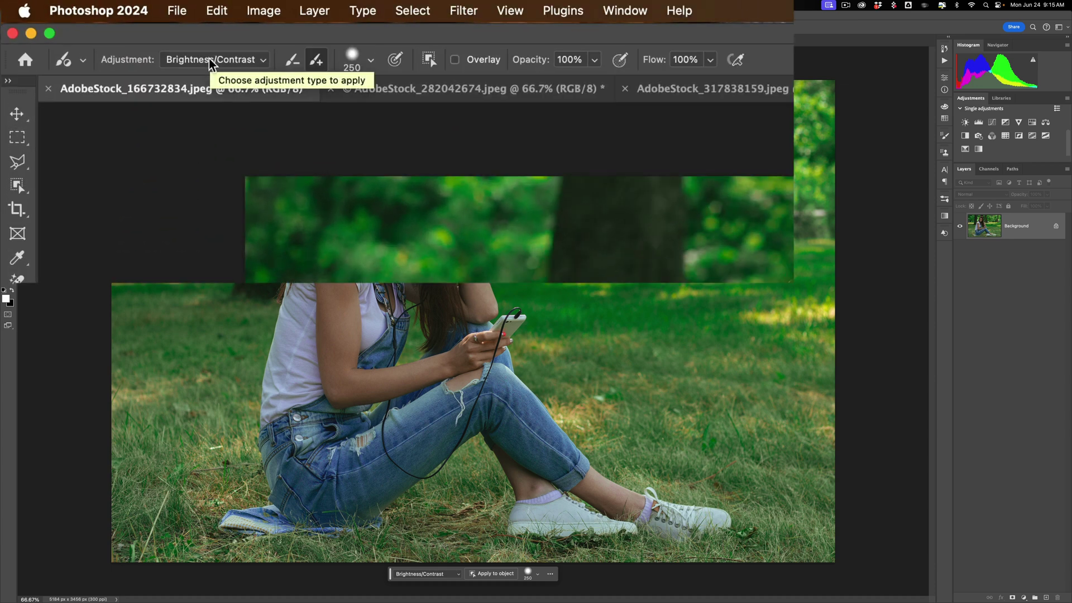
click(95, 27)
click(209, 61)
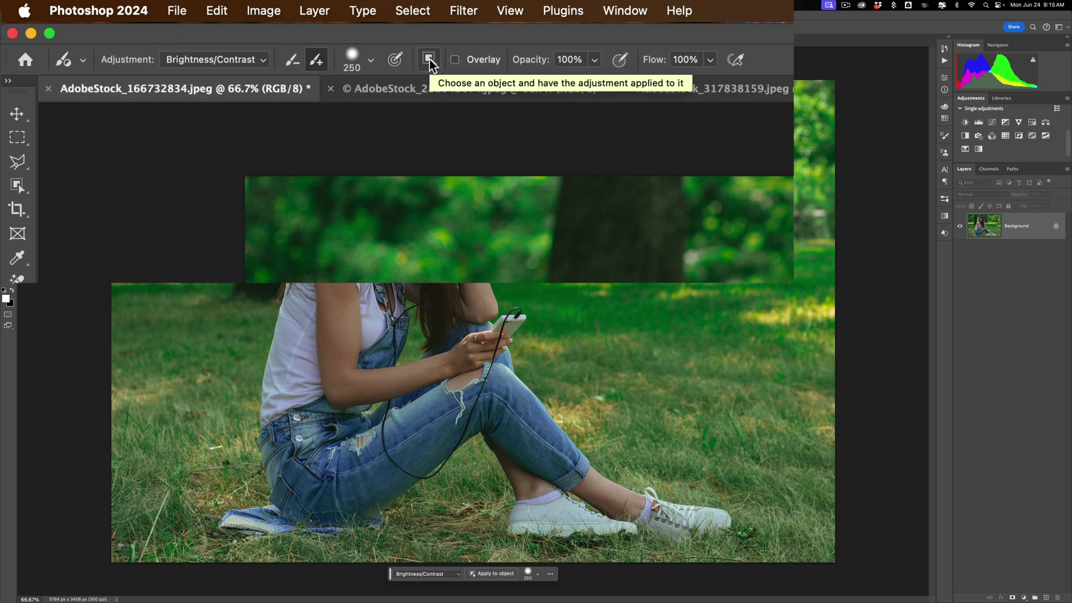
click(428, 59)
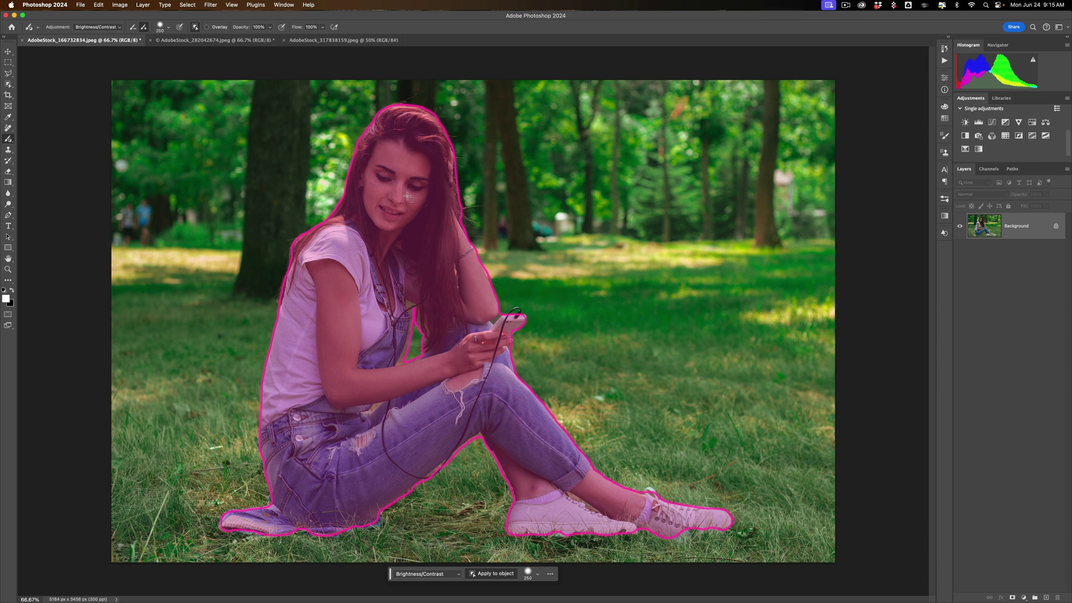
click(408, 196)
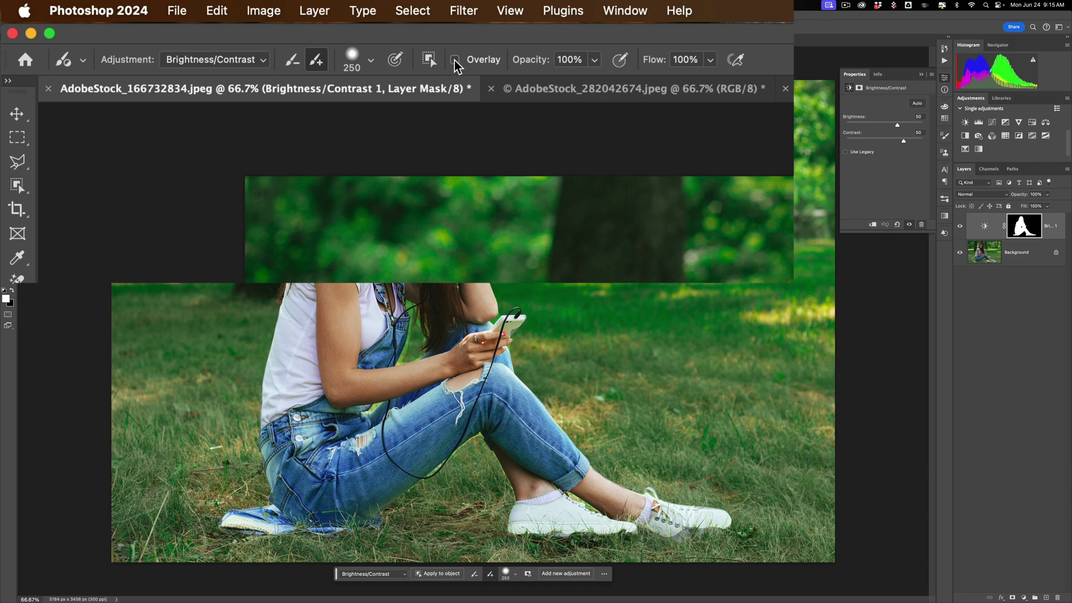
Inspect the coverage of the Brightness/Contrast mask on the woman, both as a coloured overlay and as a black-and-white mask
click(455, 60)
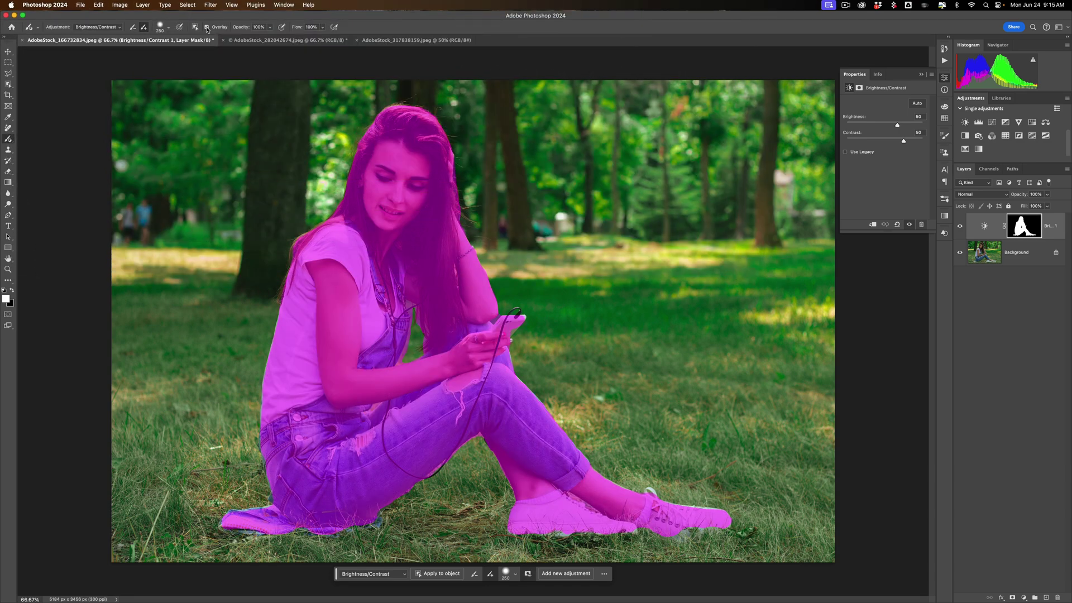
click(207, 27)
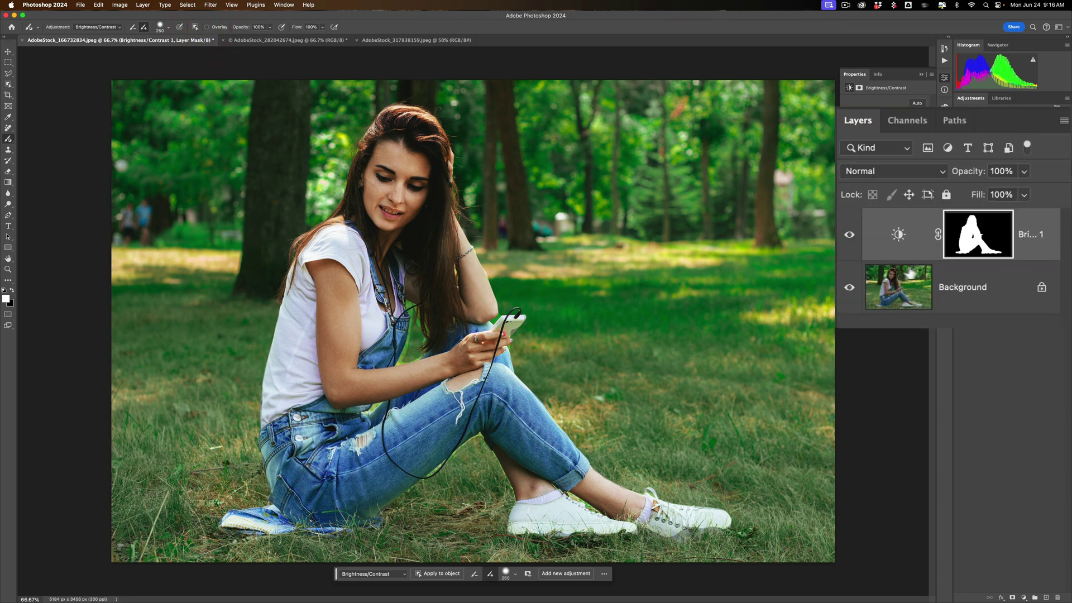
key(alt)
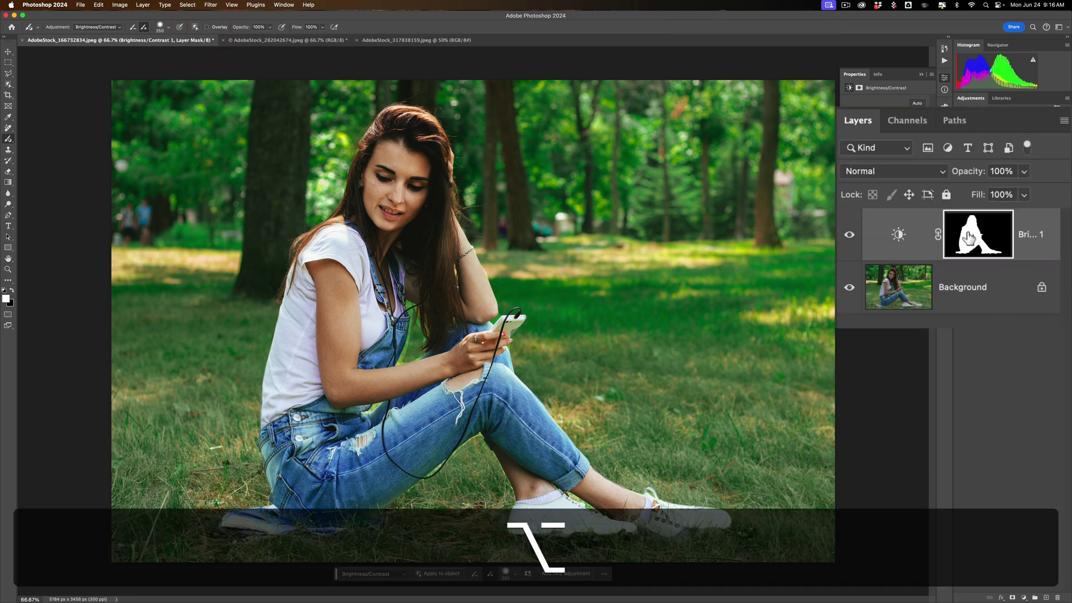
alt+click(969, 238)
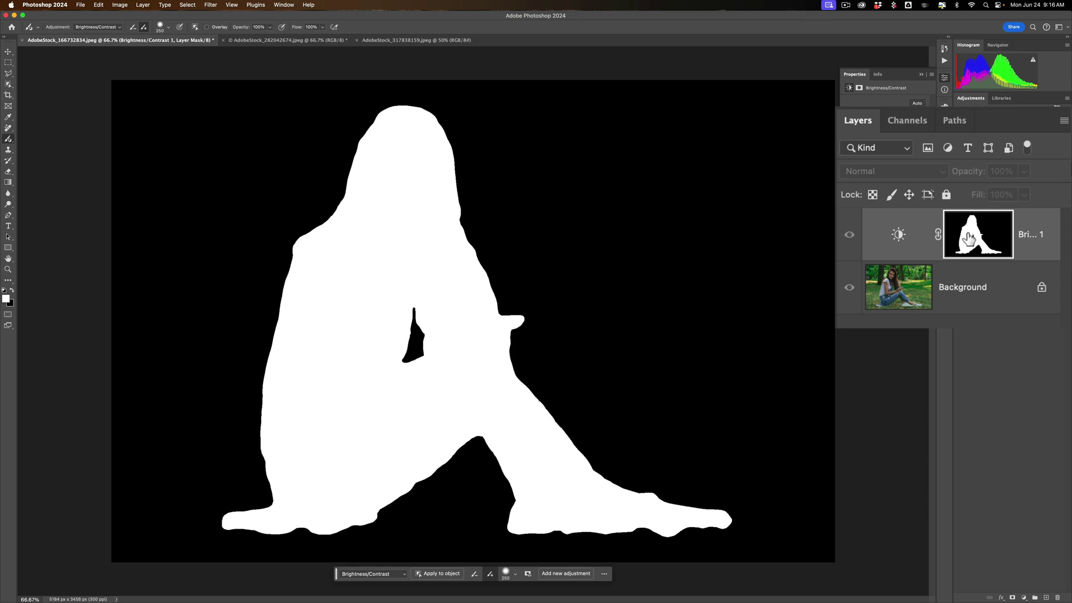
key(alt)
alt+click(969, 238)
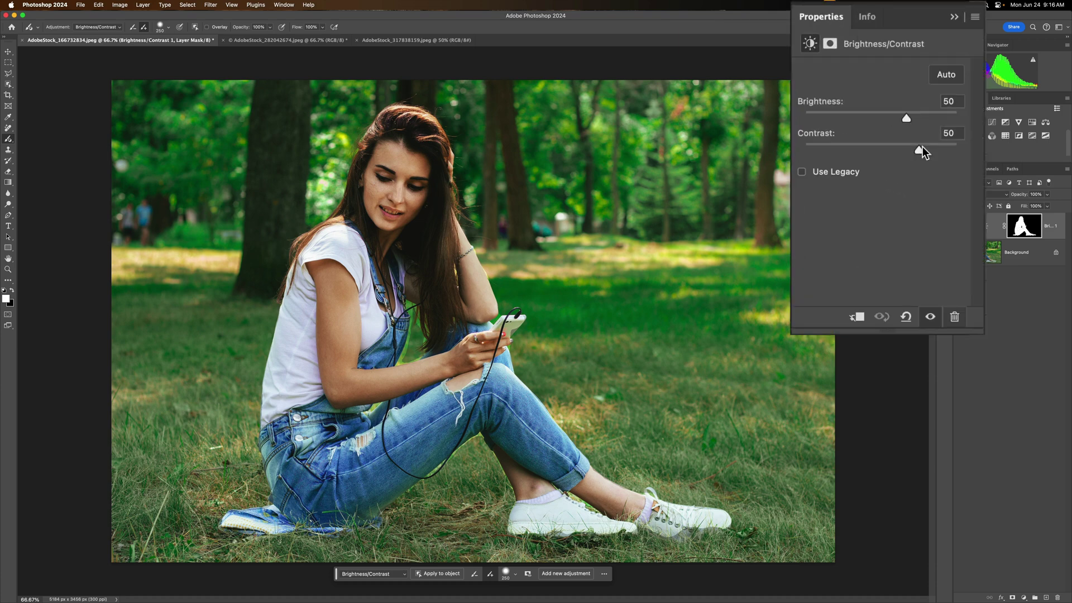
Reset the woman's Brightness/Contrast adjustment and set Brightness to 25 and Contrast to 13
click(905, 318)
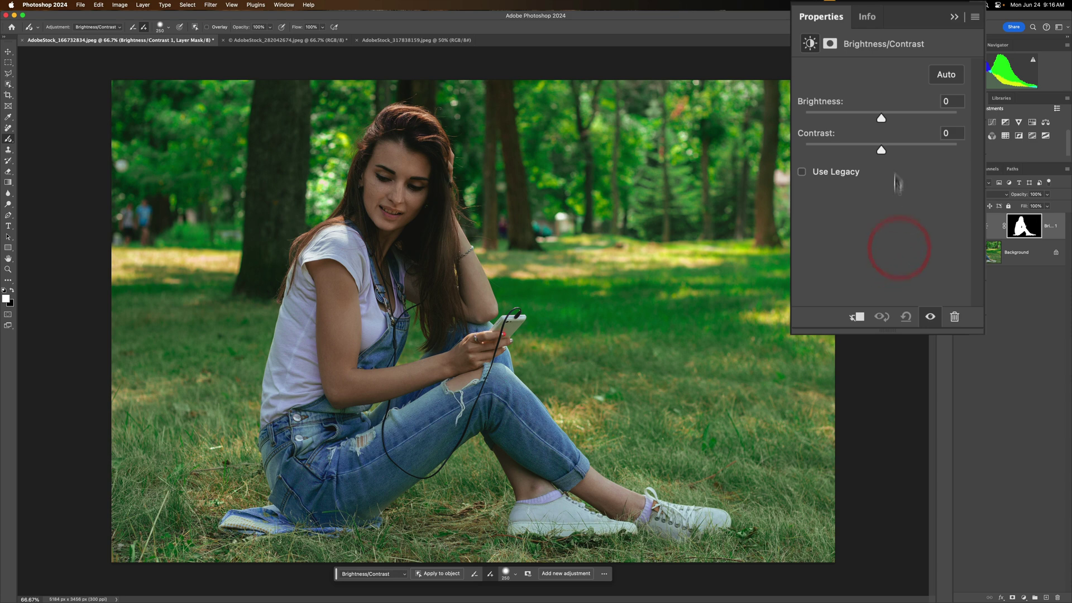
mouse_move(880, 116)
mouse_down()
mouse_move(899, 115)
mouse_move(890, 150)
mouse_up()
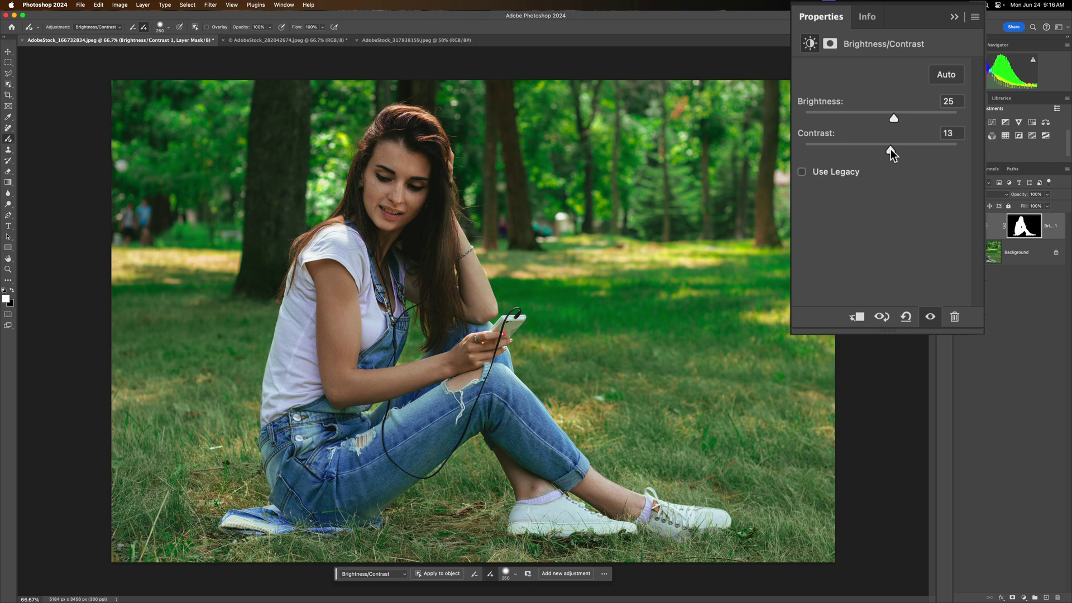
click(915, 90)
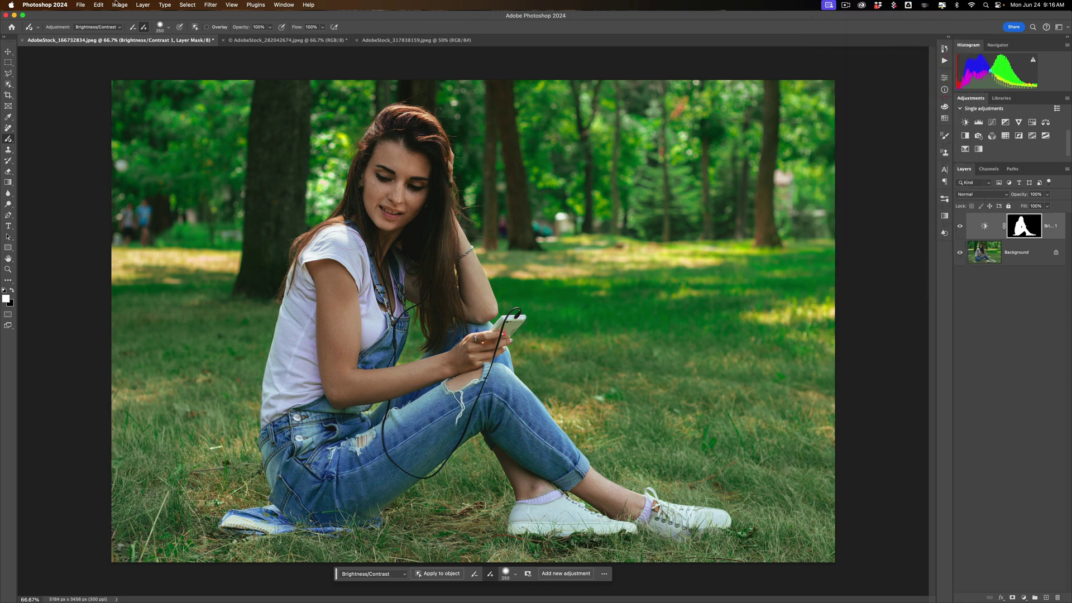
In AdobeStock_282042674.jpeg, apply a Vibrance adjustment to the sky as a detected object and inspect its layer mask
click(246, 40)
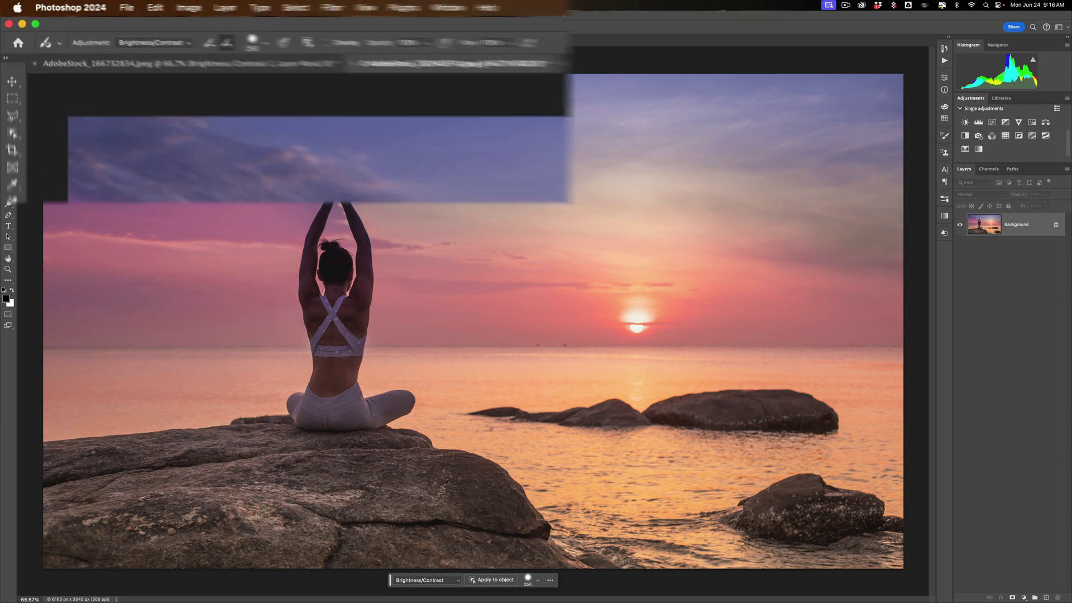
click(262, 60)
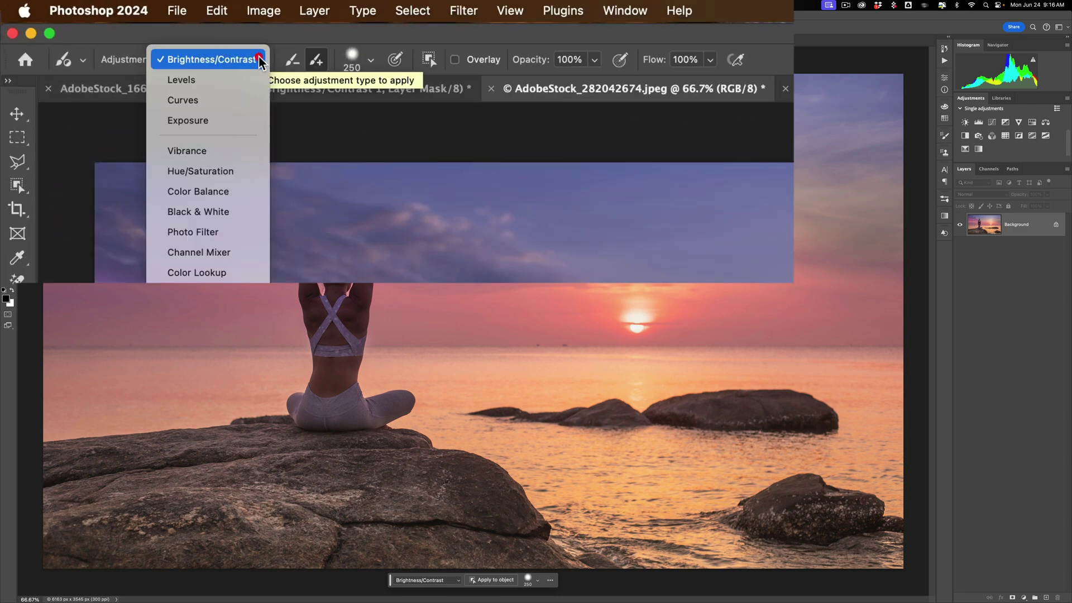
click(240, 149)
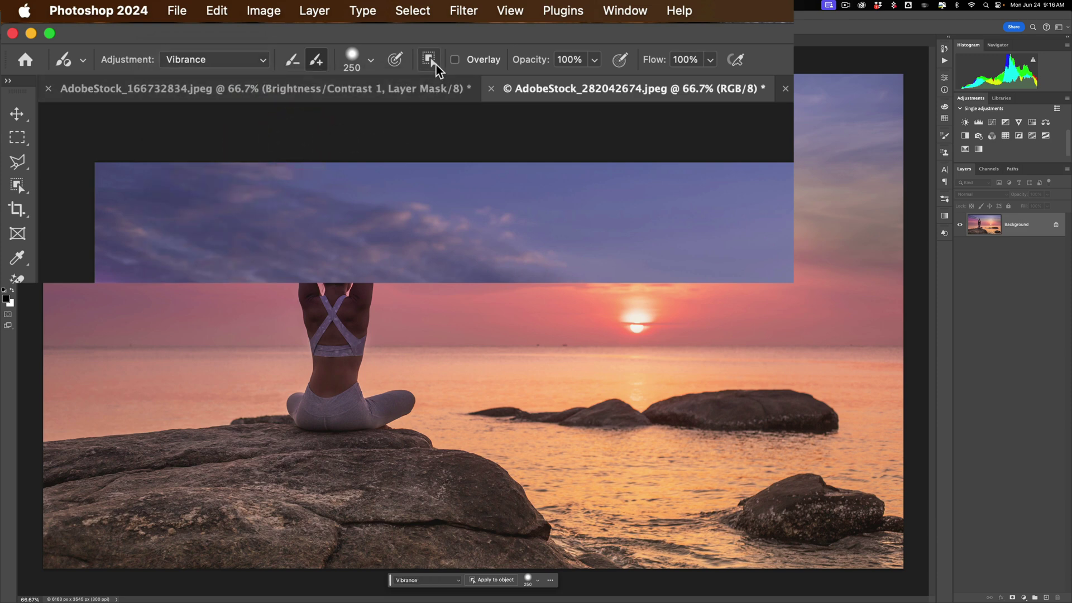
click(434, 62)
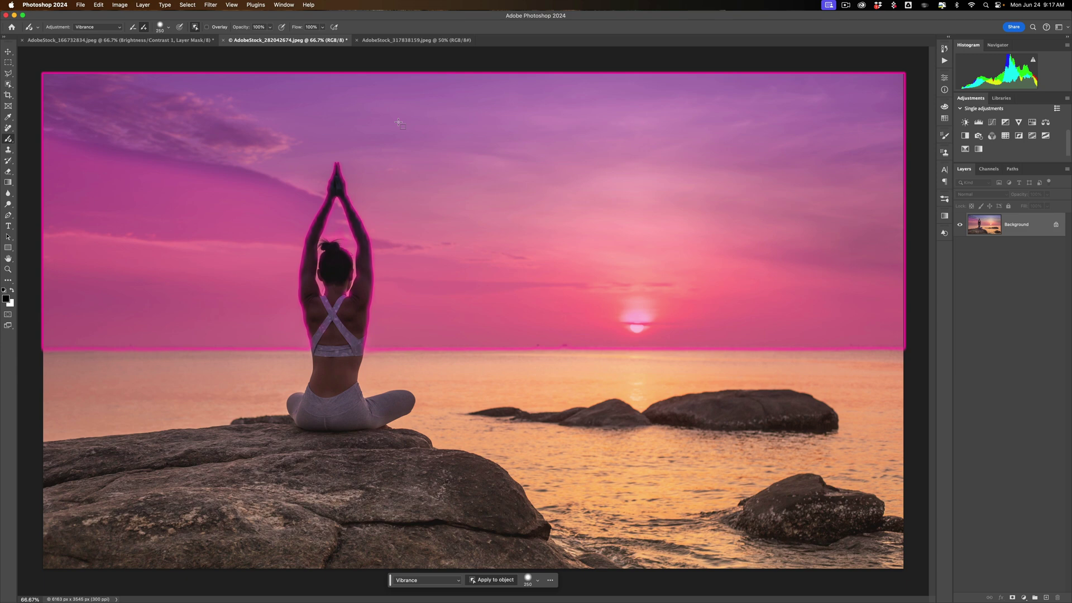
click(399, 123)
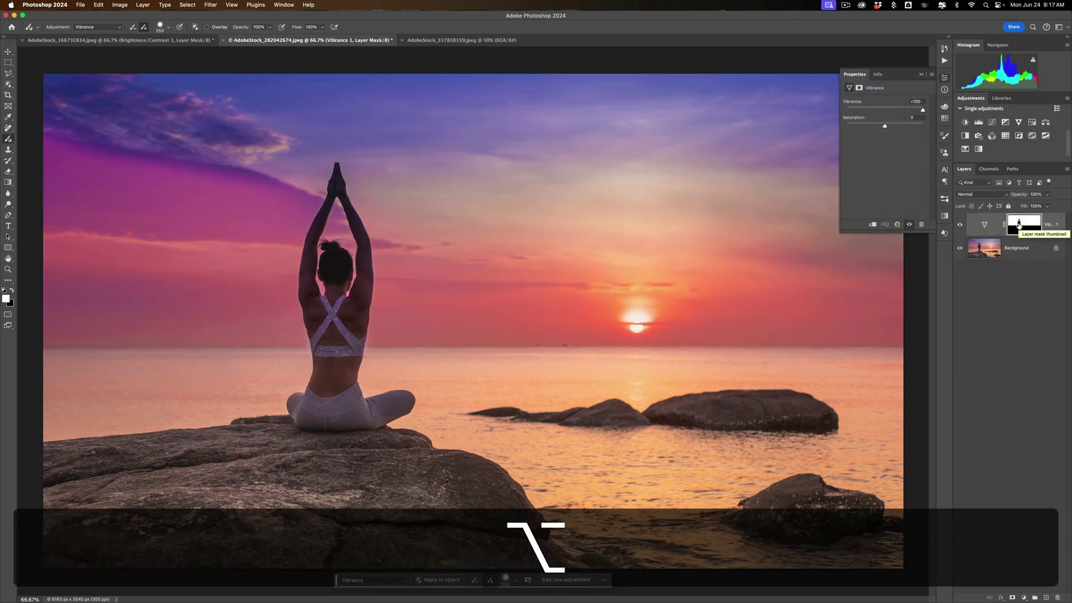
alt+click(1018, 224)
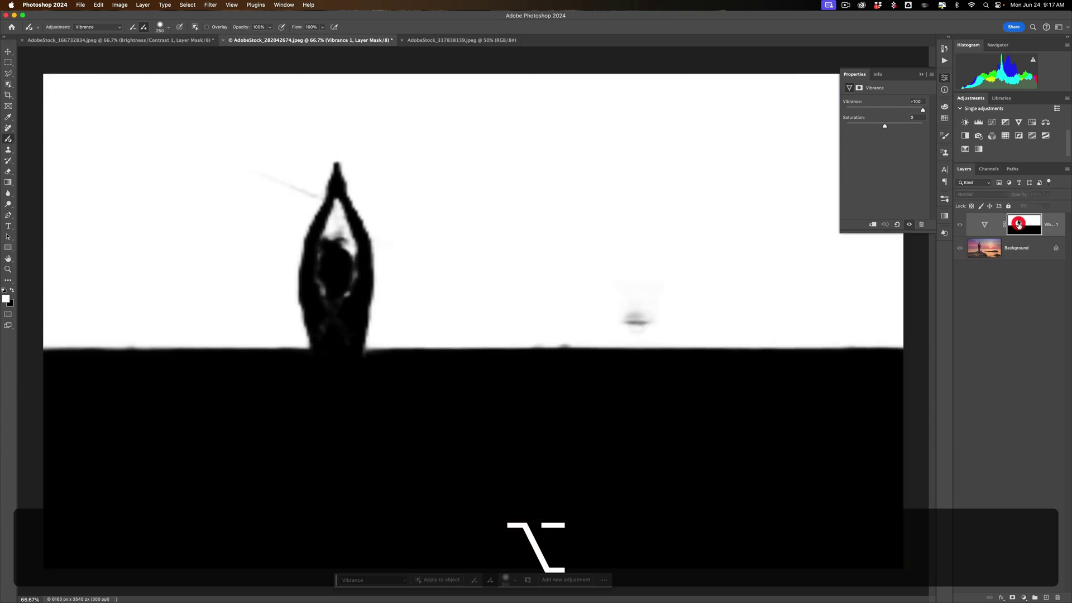
alt+click(1018, 224)
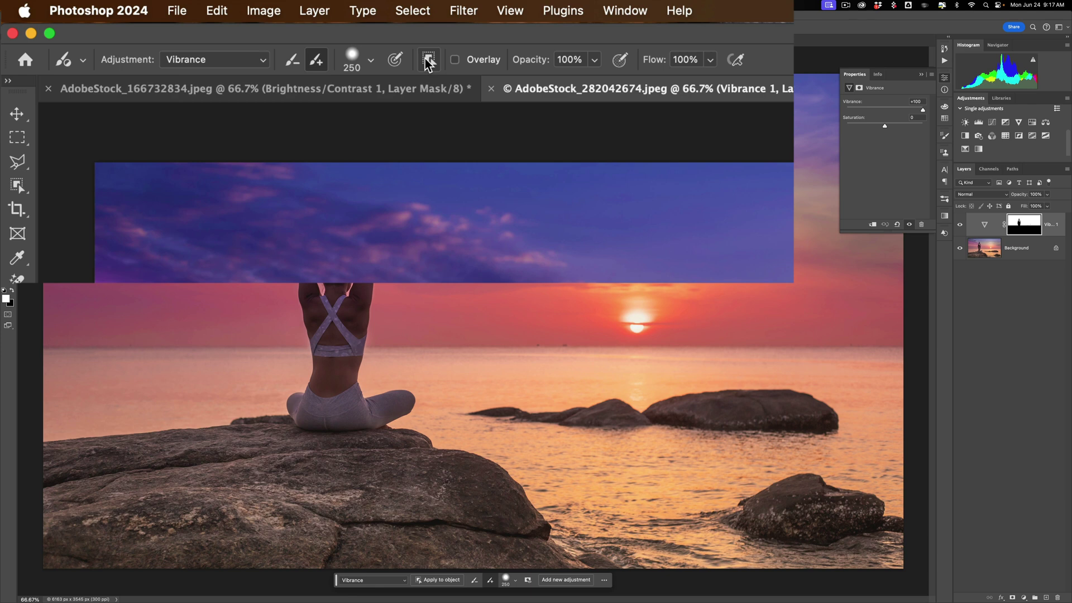
Add the sea to the existing Vibrance mask as a detected object and check the coverage with the overlay
click(428, 61)
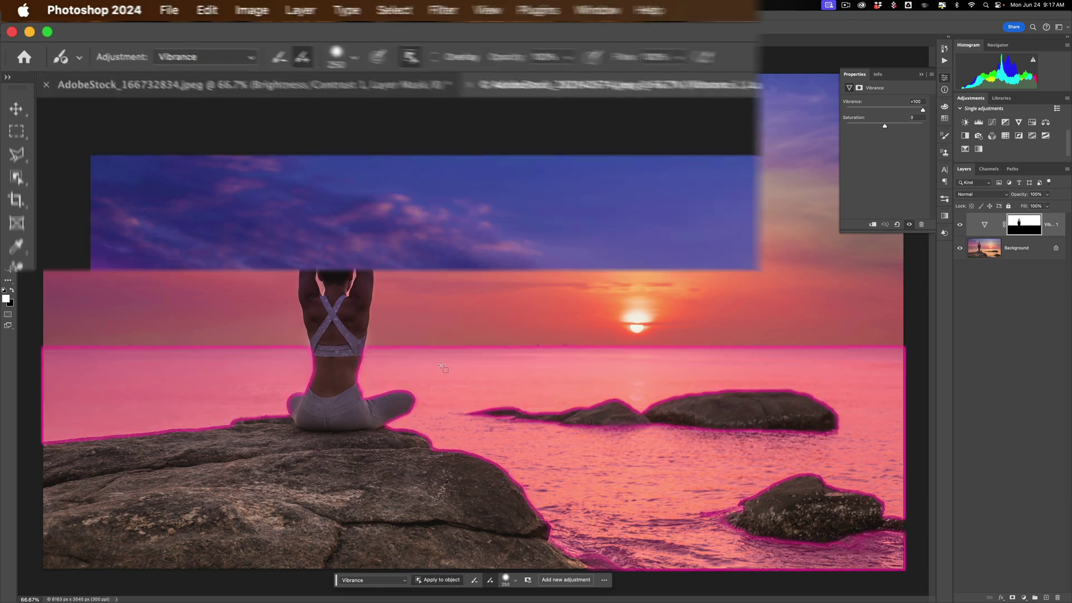
click(441, 367)
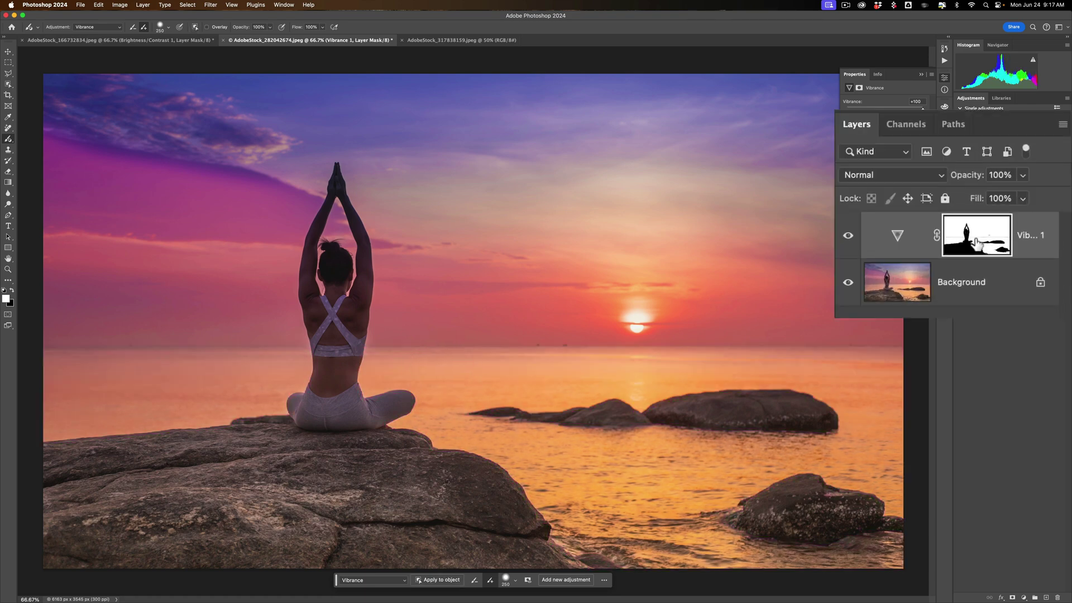
click(206, 28)
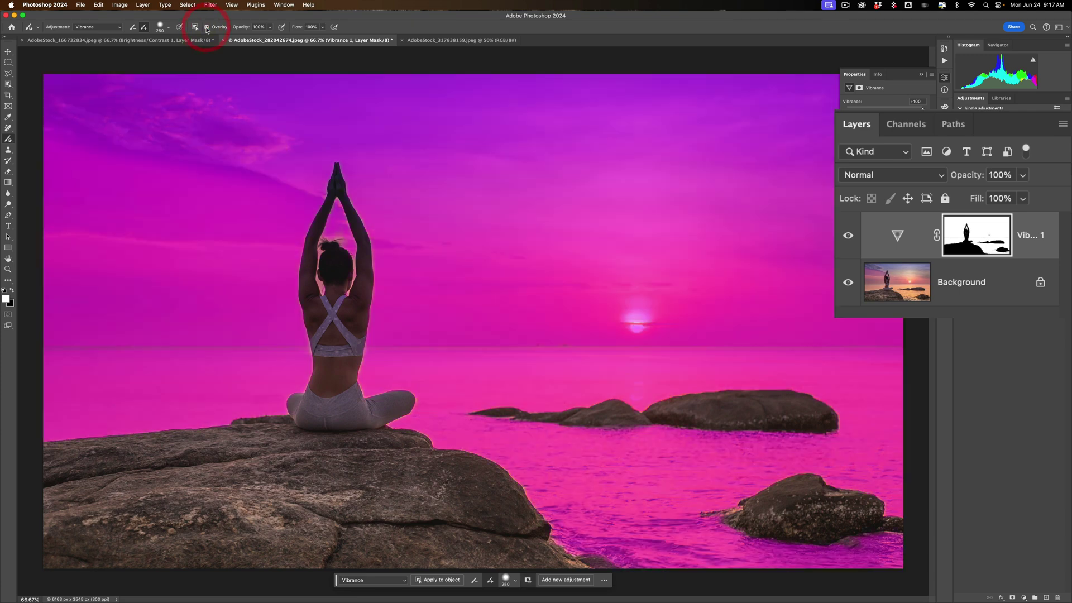
click(205, 27)
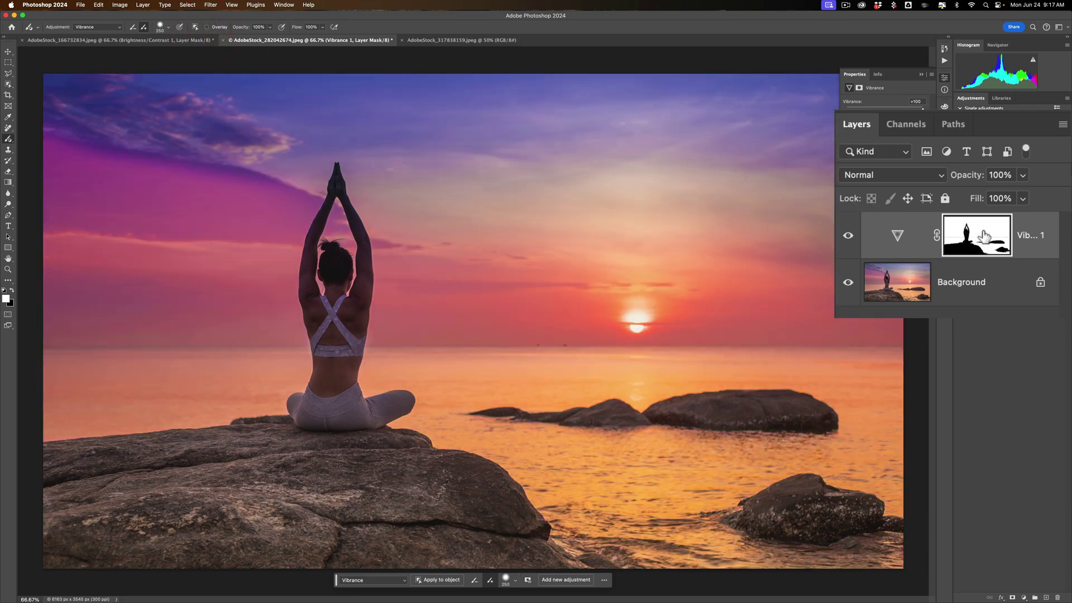
In the mask-only view, paint over the grey horizon line, sky streak, sun spot and water specks with the additive brush at size 250
key(alt)
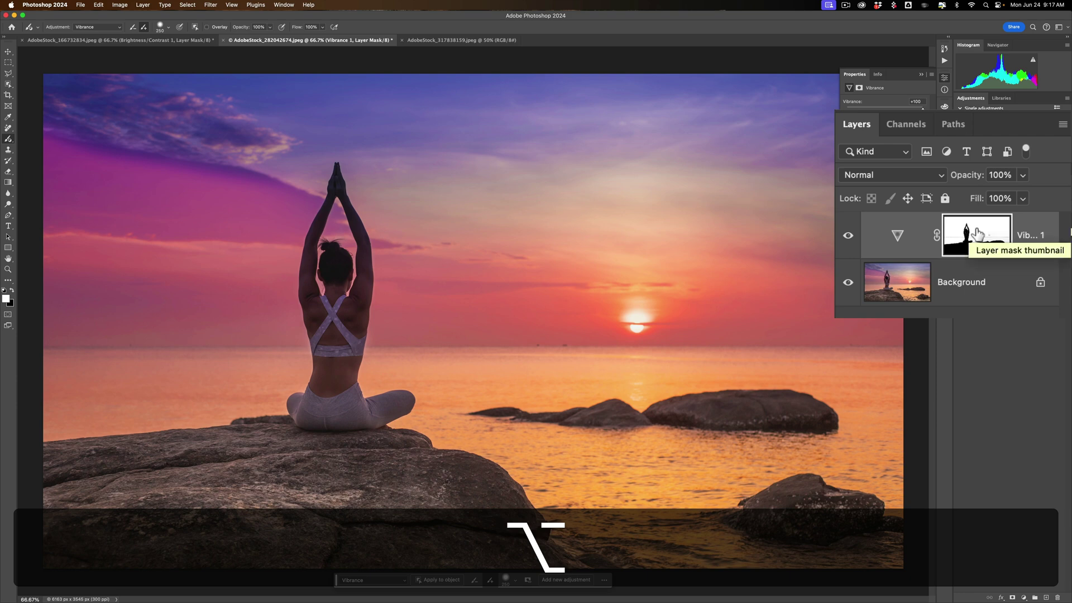
alt+click(977, 234)
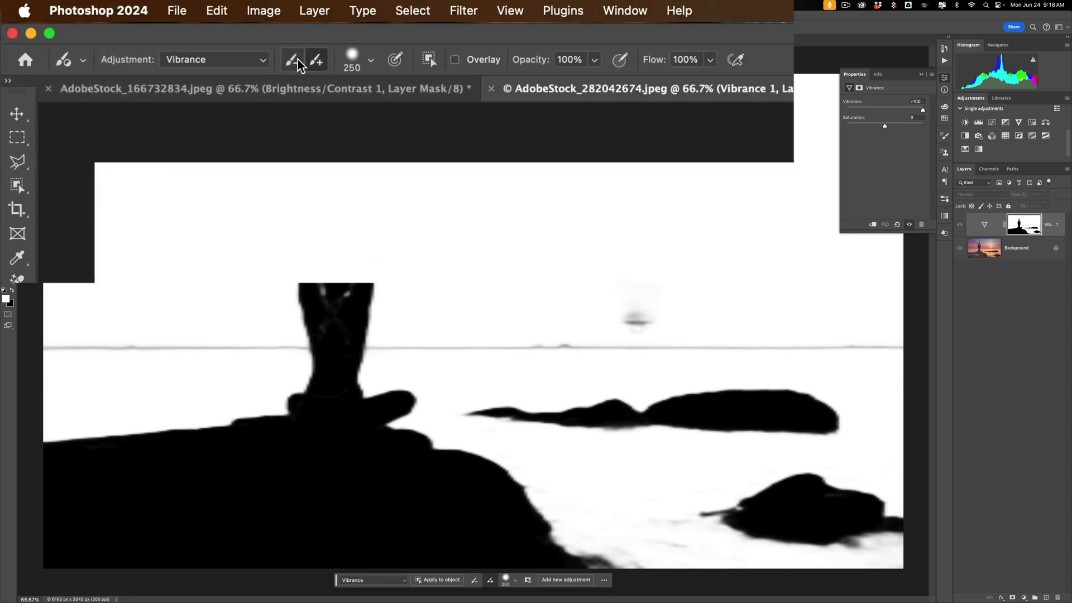
click(317, 62)
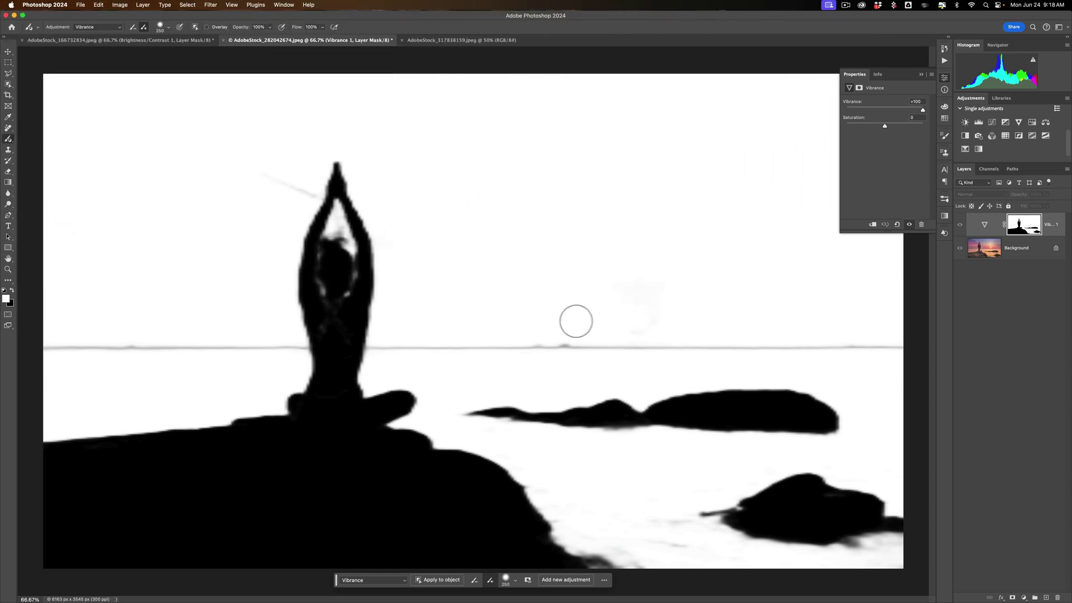
mouse_move(576, 345)
mouse_down()
mouse_move(862, 331)
mouse_move(773, 348)
mouse_move(896, 348)
mouse_move(381, 353)
mouse_up()
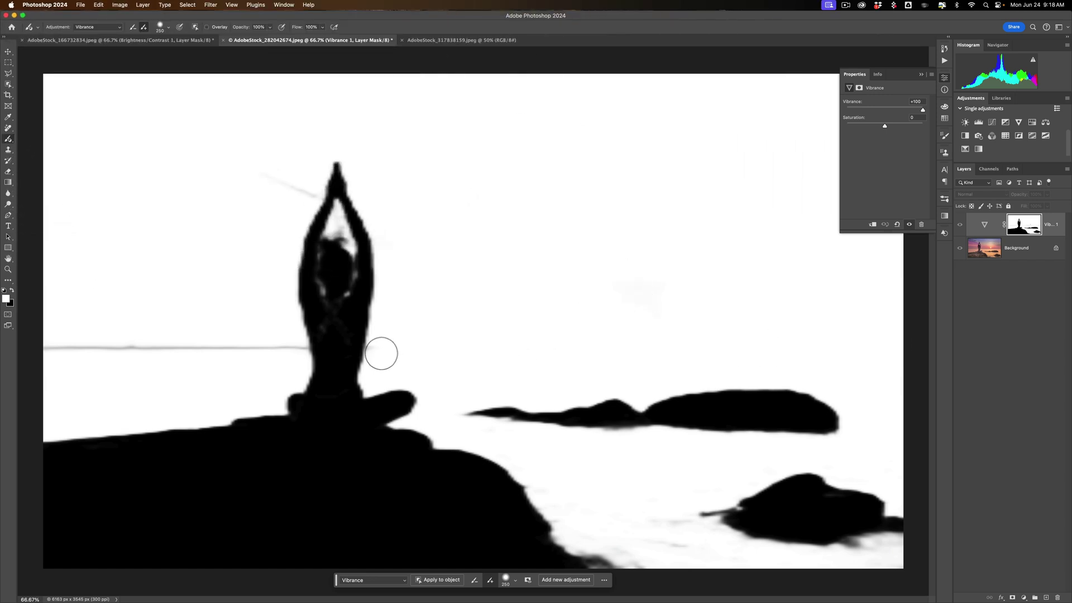
click(481, 354)
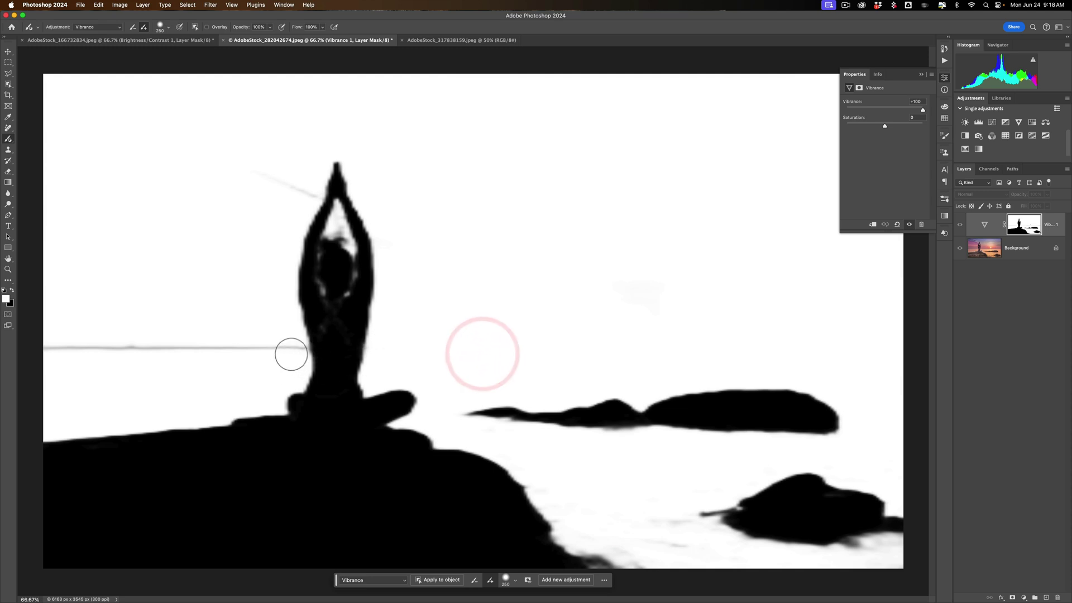
mouse_move(291, 353)
mouse_down()
mouse_move(33, 348)
mouse_move(45, 323)
mouse_up()
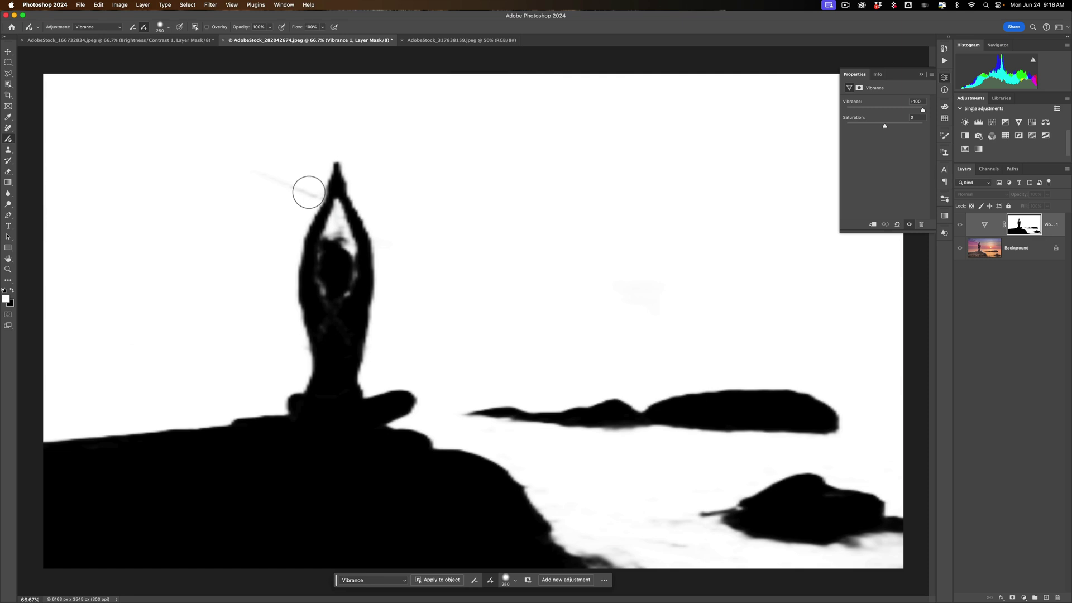
drag(309, 192, 192, 145)
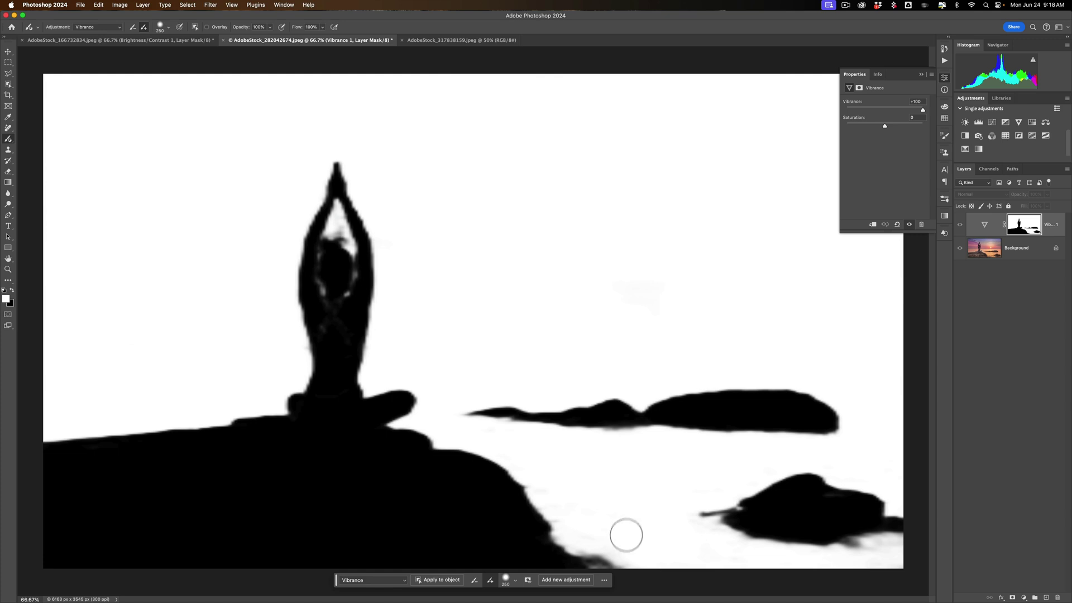
click(626, 471)
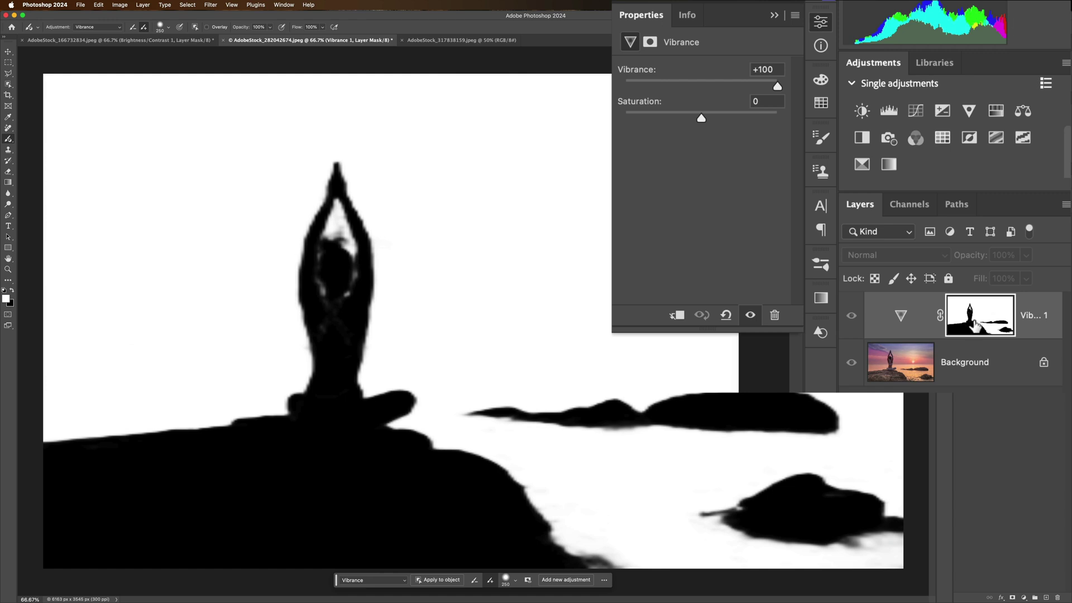
key(alt)
alt+click(976, 324)
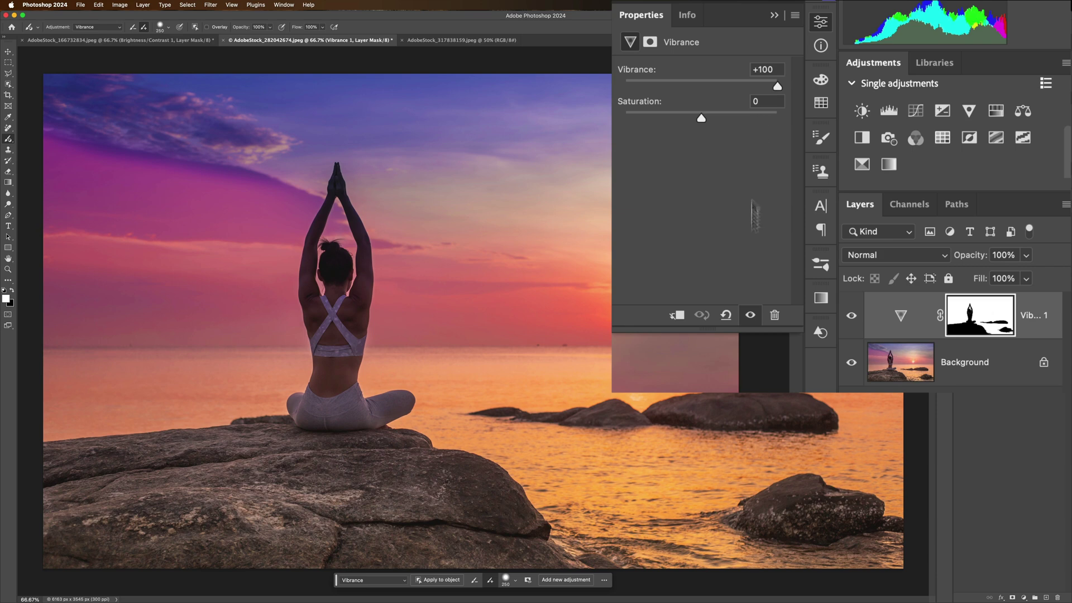
Reset the sky and sea Vibrance adjustment, try Saturation at +26, and reset it again
click(726, 315)
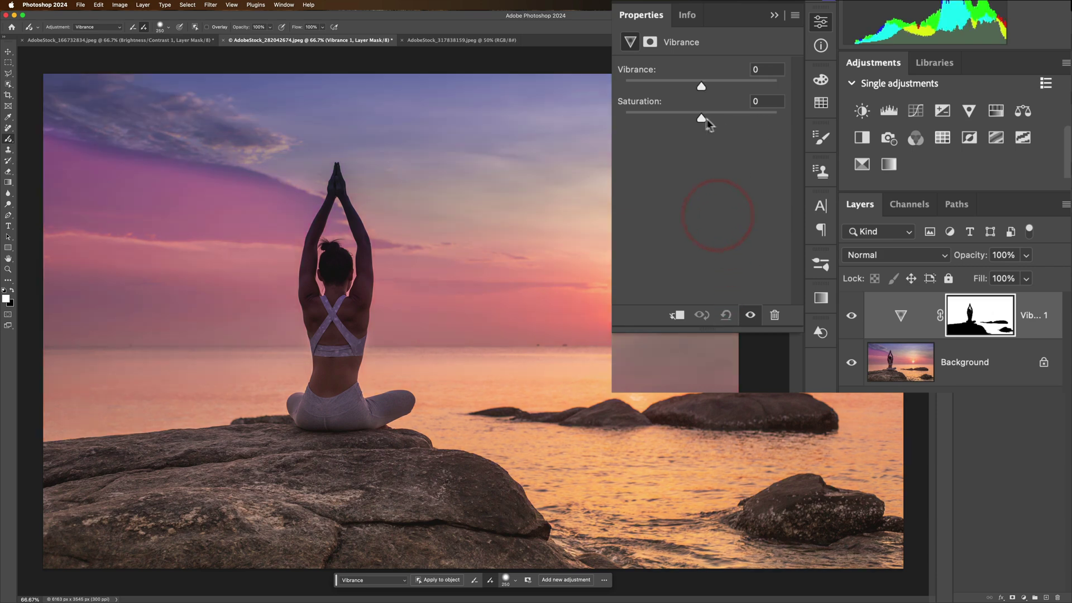
drag(699, 117, 720, 117)
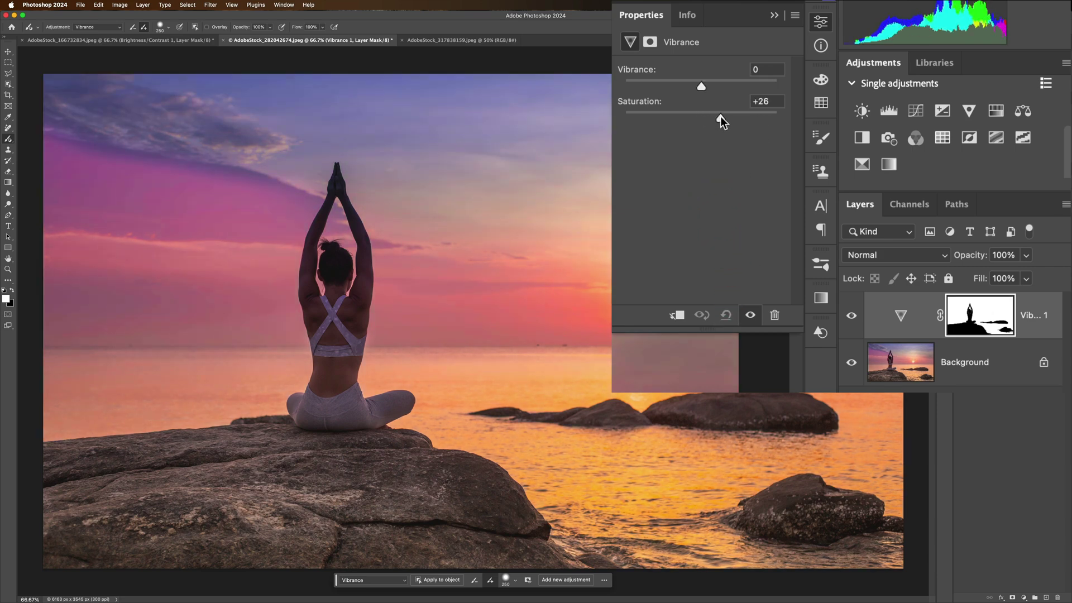
click(727, 314)
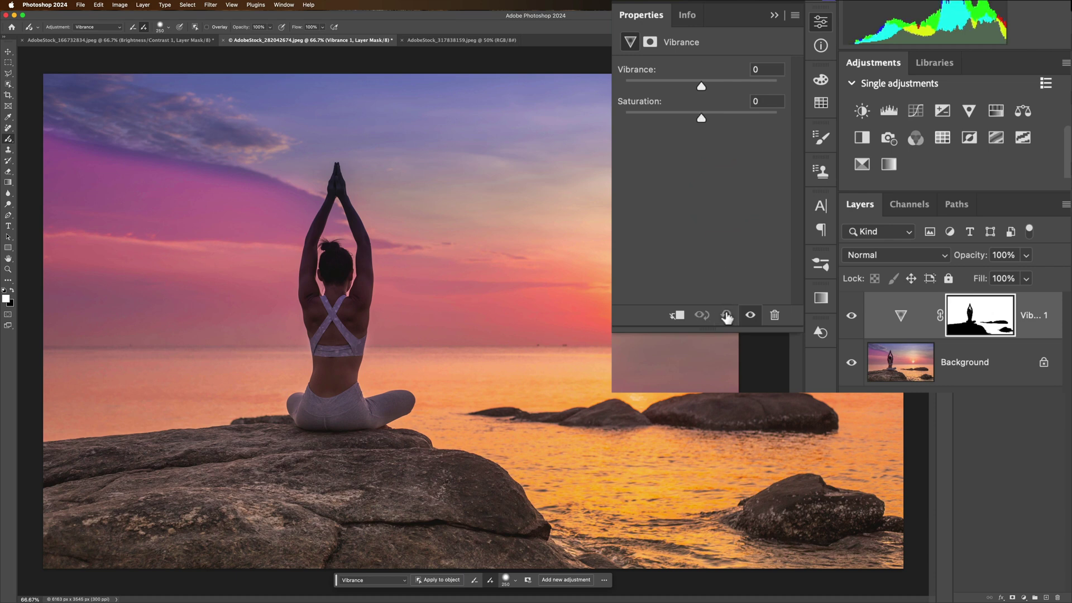
Set Vibrance to +33, compare the image with the adjustment layer hidden and shown, and raise Vibrance slightly further
drag(700, 86, 726, 86)
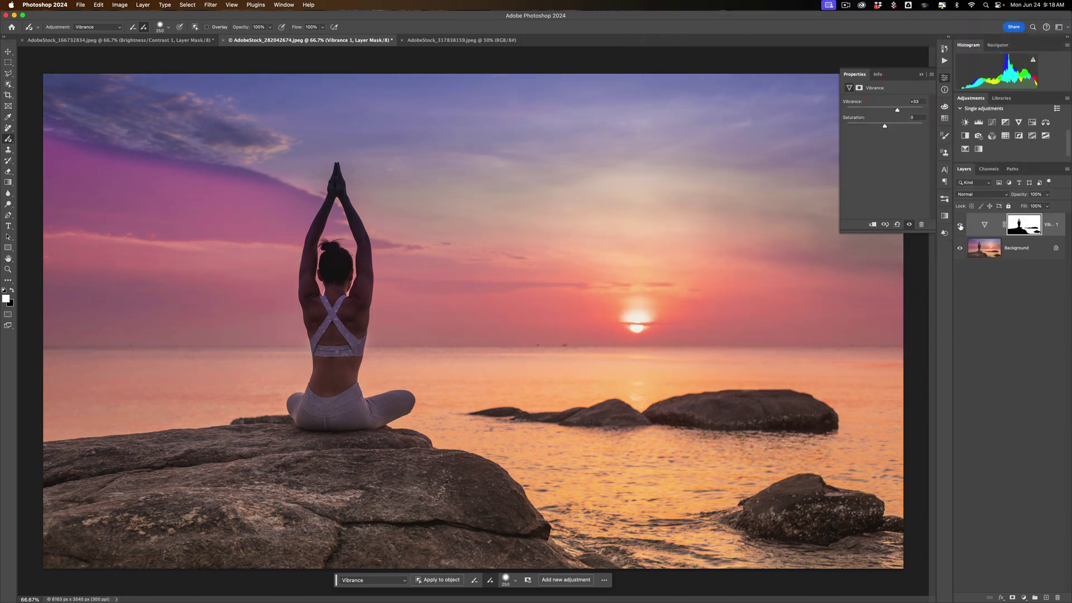
click(959, 225)
click(960, 225)
drag(897, 110, 903, 112)
click(921, 75)
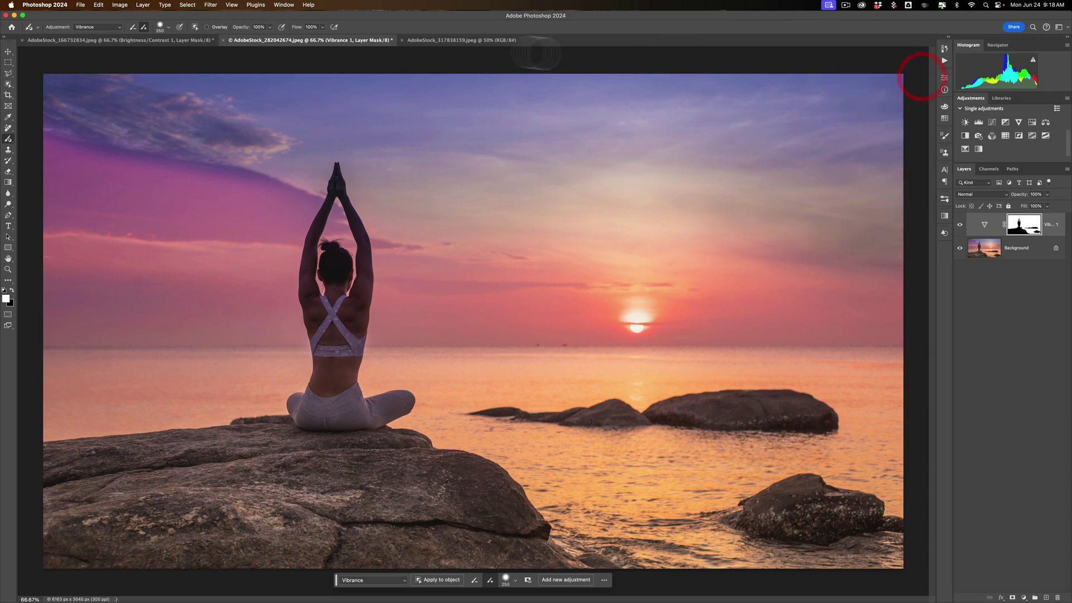
In AdobeStock_317838159.jpeg, apply a Hue/Saturation adjustment to the woman, lifebuoy and megaphone as a detected object
click(435, 41)
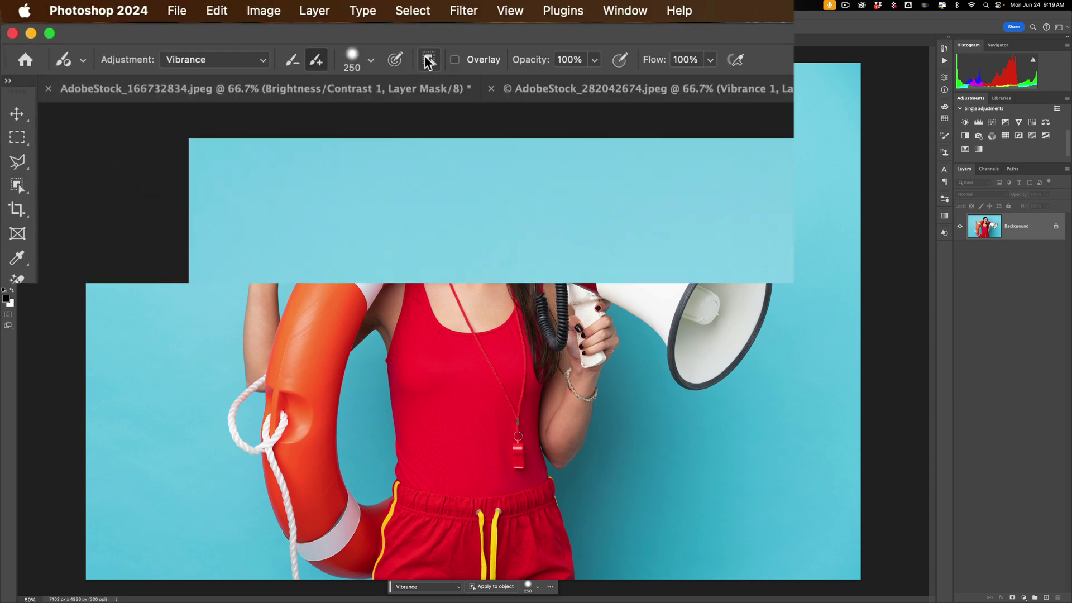
click(260, 68)
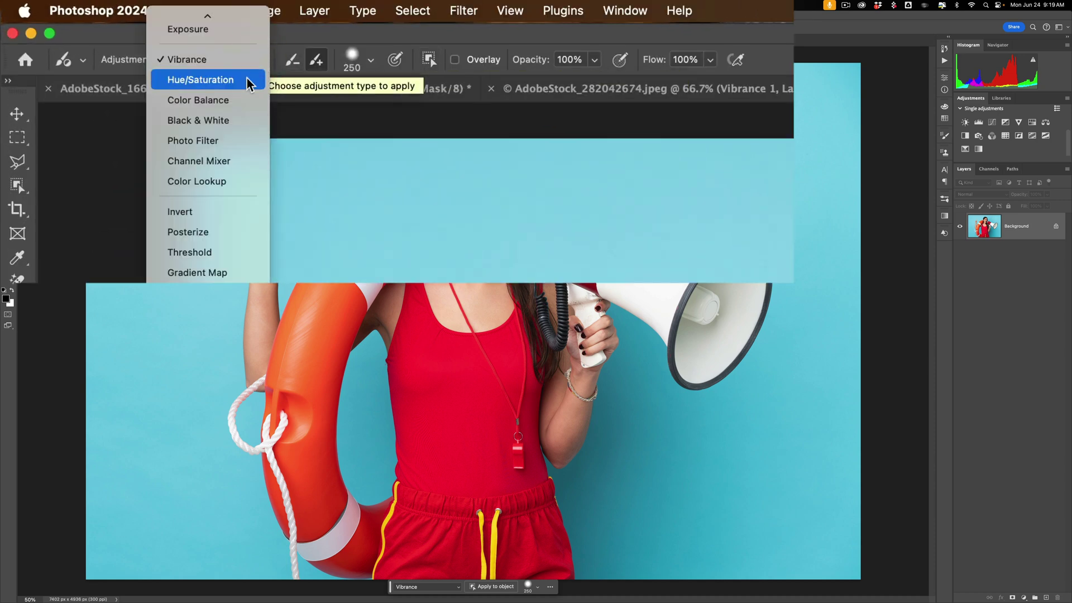
click(247, 82)
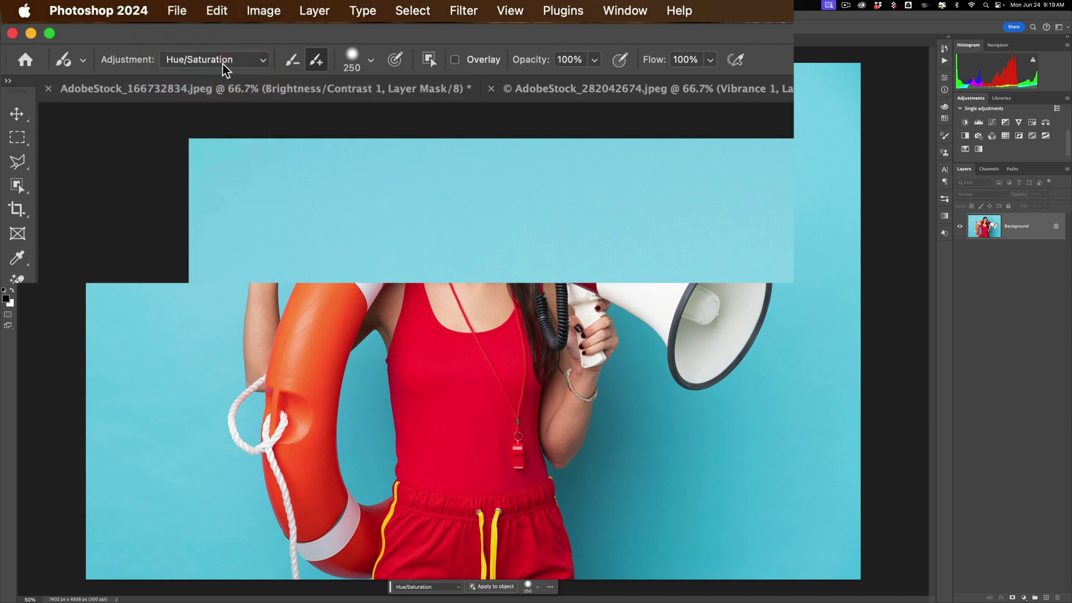
click(427, 62)
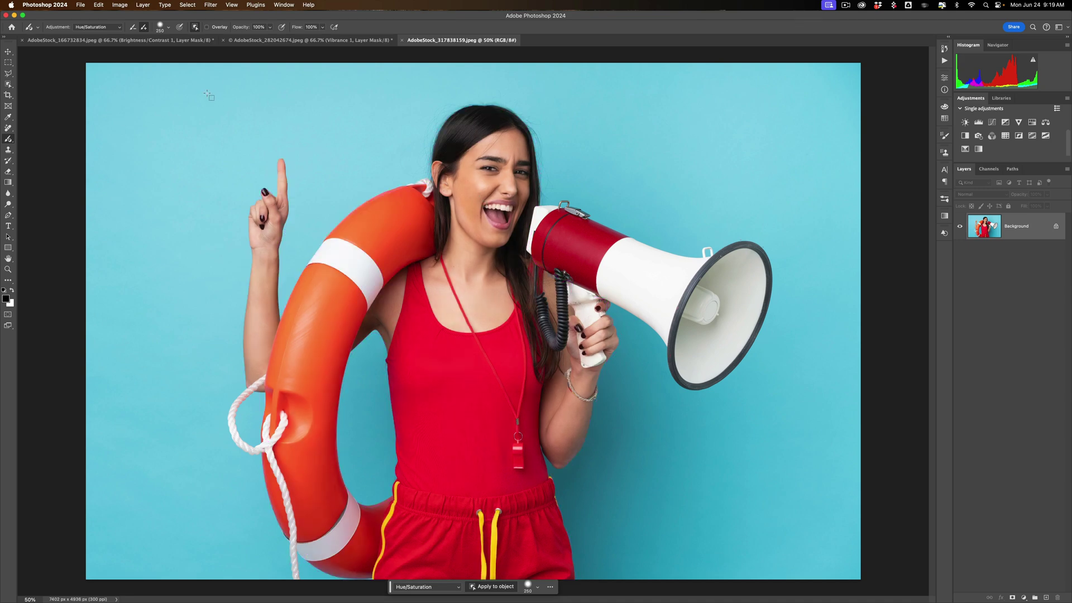
drag(211, 99, 784, 602)
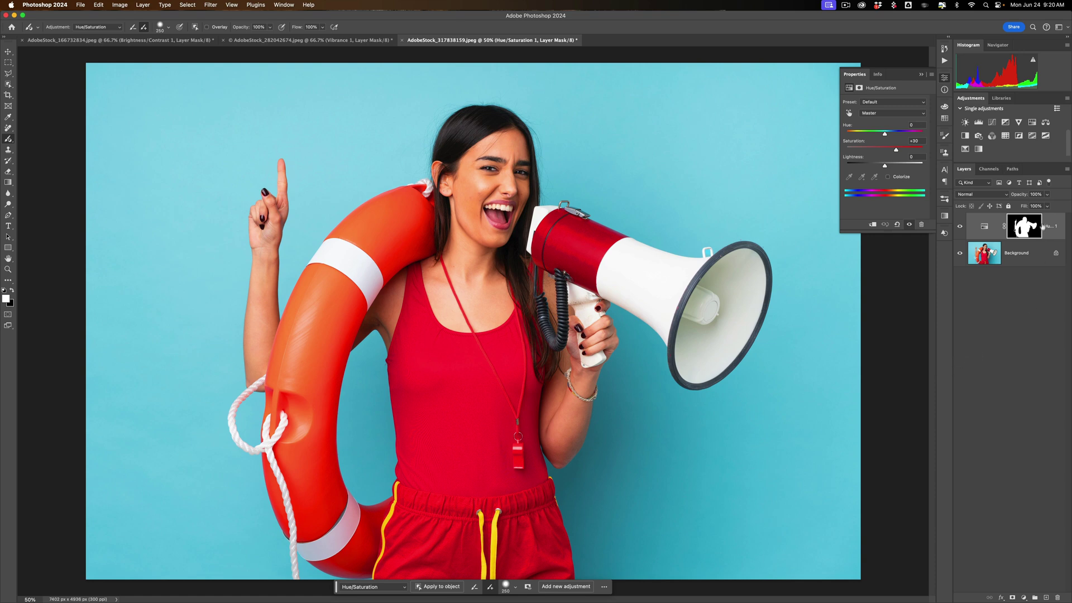
Inspect the Hue/Saturation layer mask on its own and return to the image
key(alt)
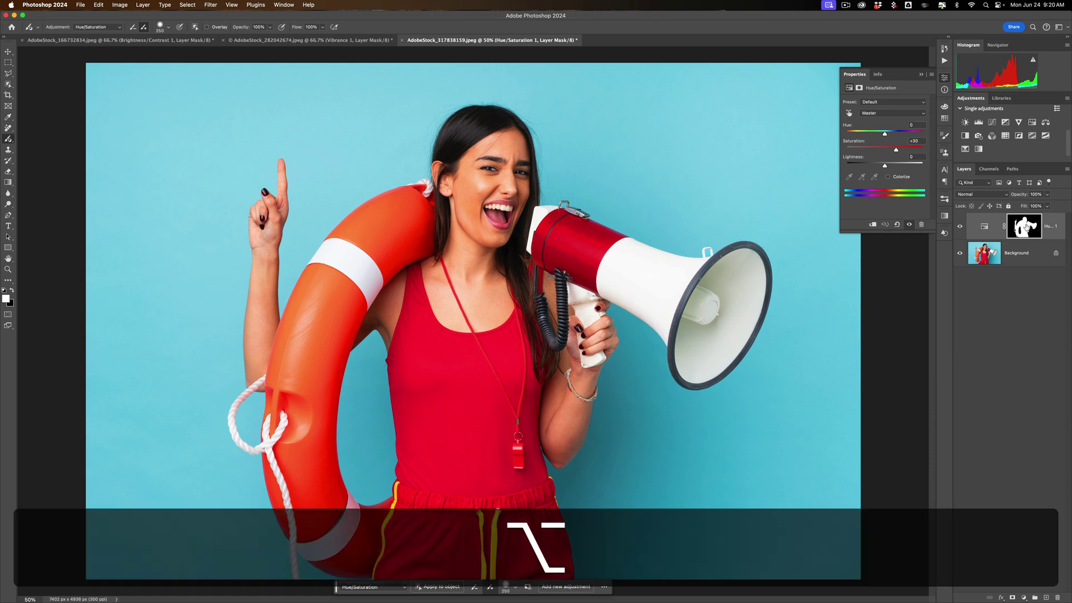
alt+click(1025, 227)
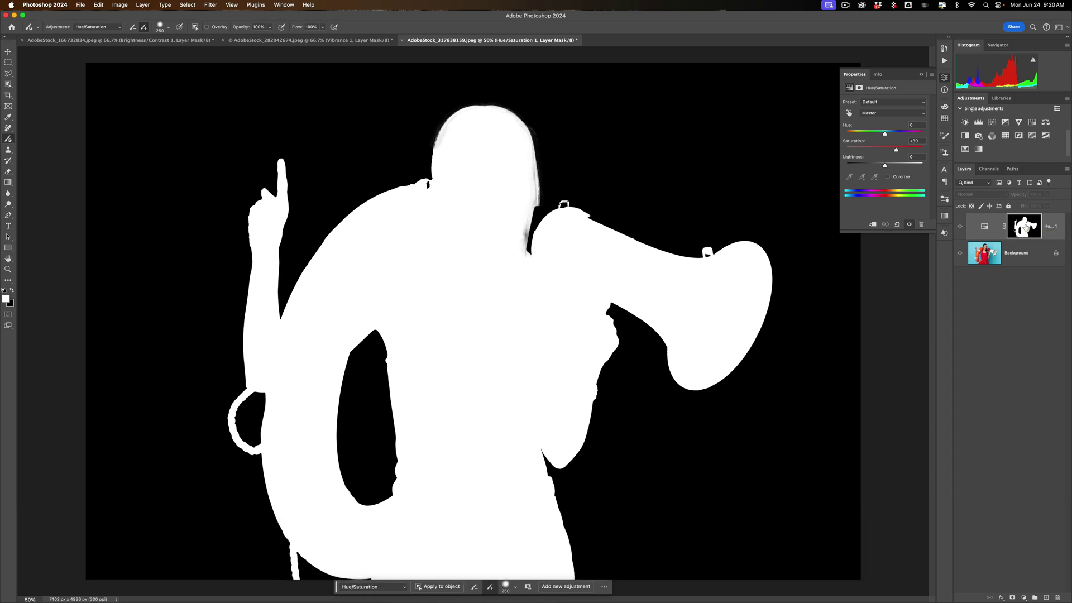
key(alt)
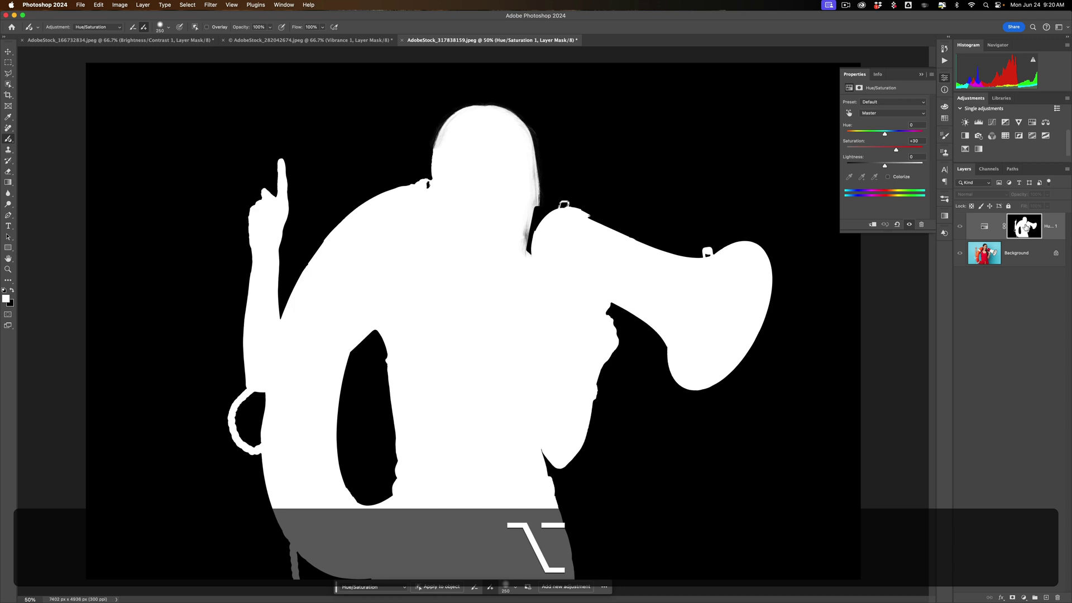
alt+click(1025, 227)
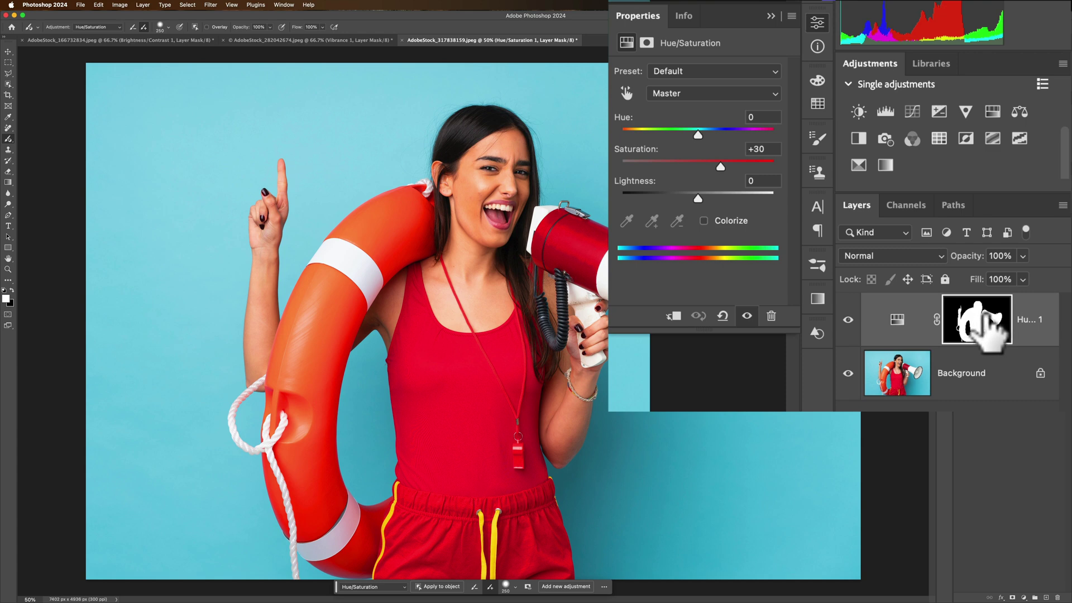
Invert the Hue/Saturation mask to target the background and check the inverted mask on its own
drag(987, 328, 988, 331)
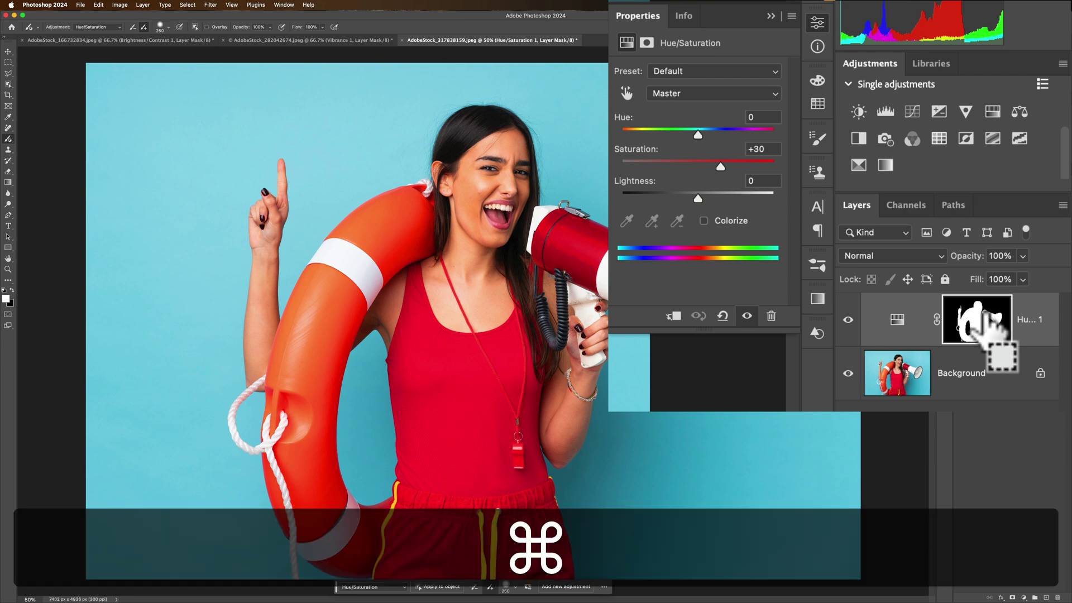
key(super+i)
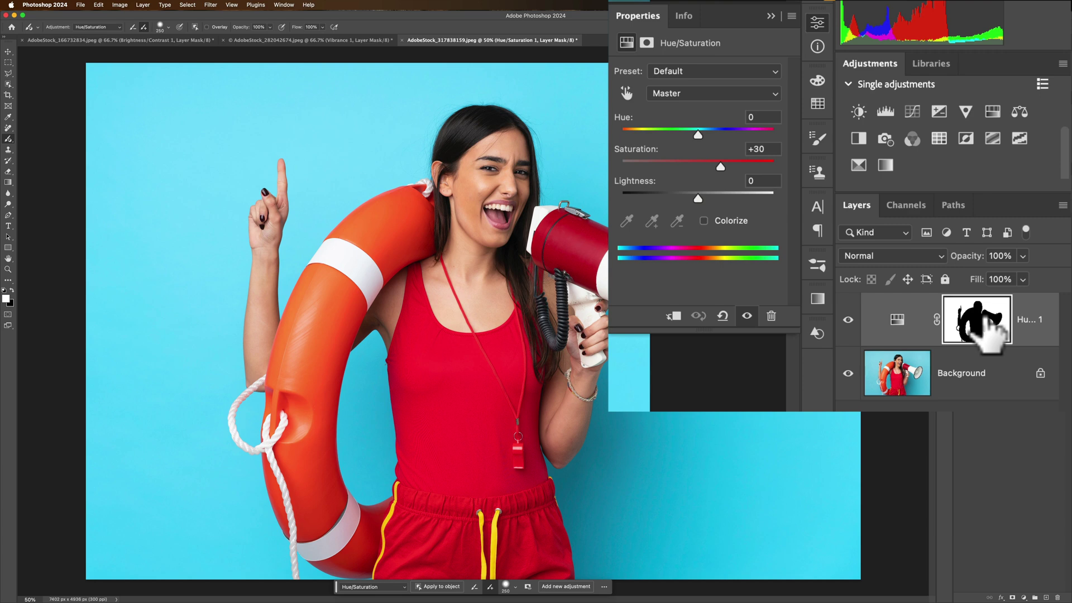
alt+click(987, 328)
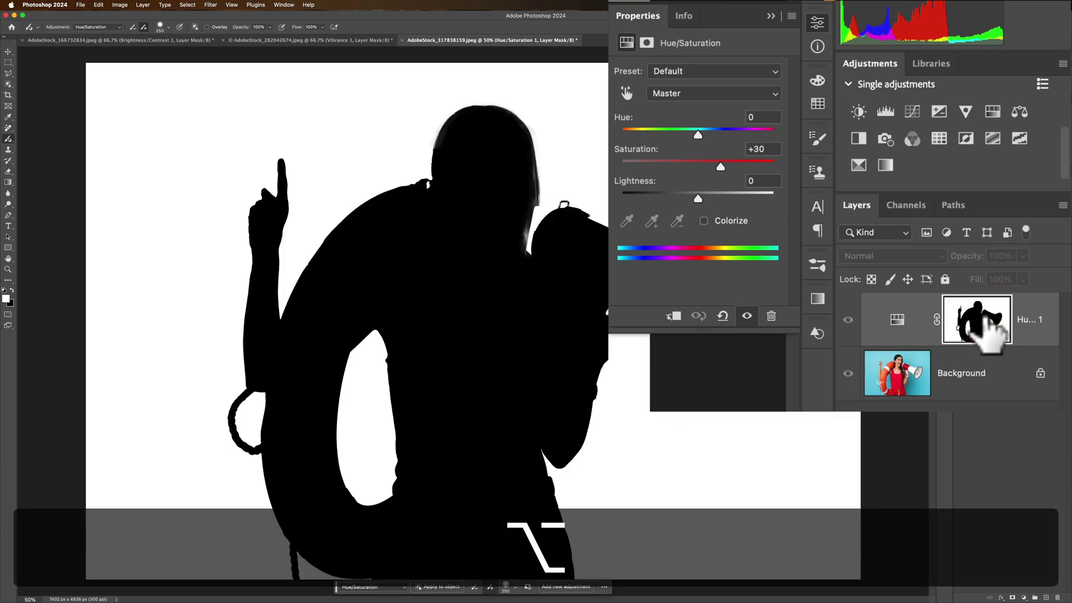
alt+click(987, 328)
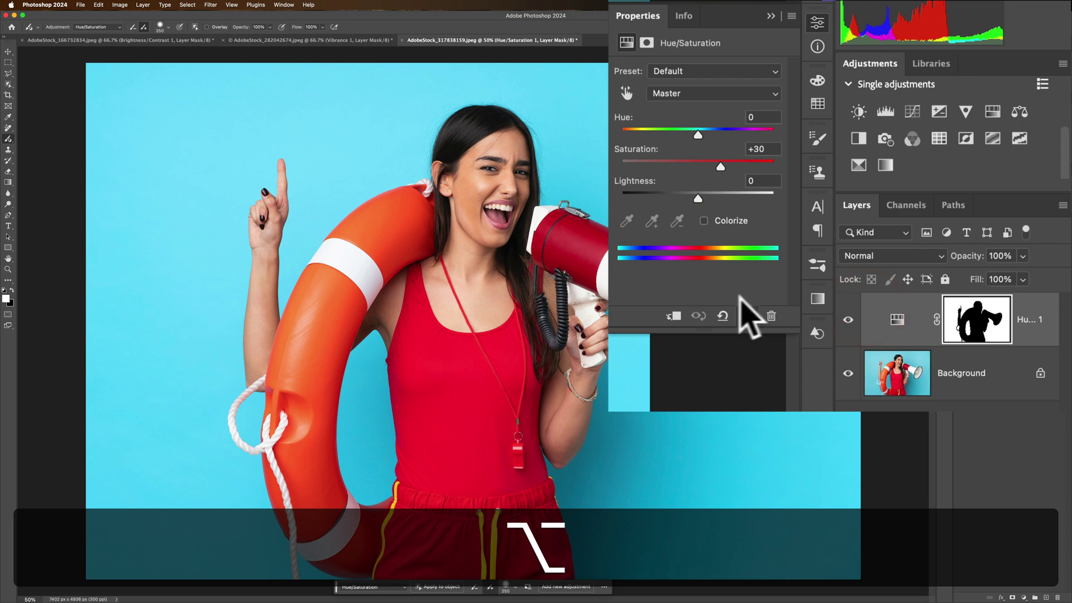
Reset the Hue/Saturation adjustment, sample the background to target Cyans, and set their Hue to -33
click(720, 315)
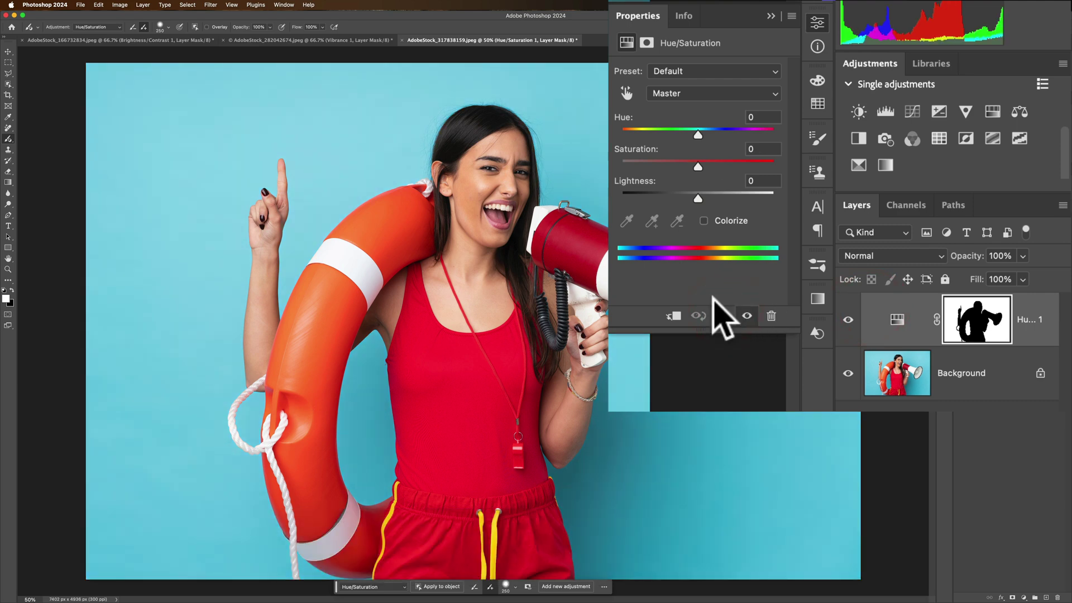
click(625, 92)
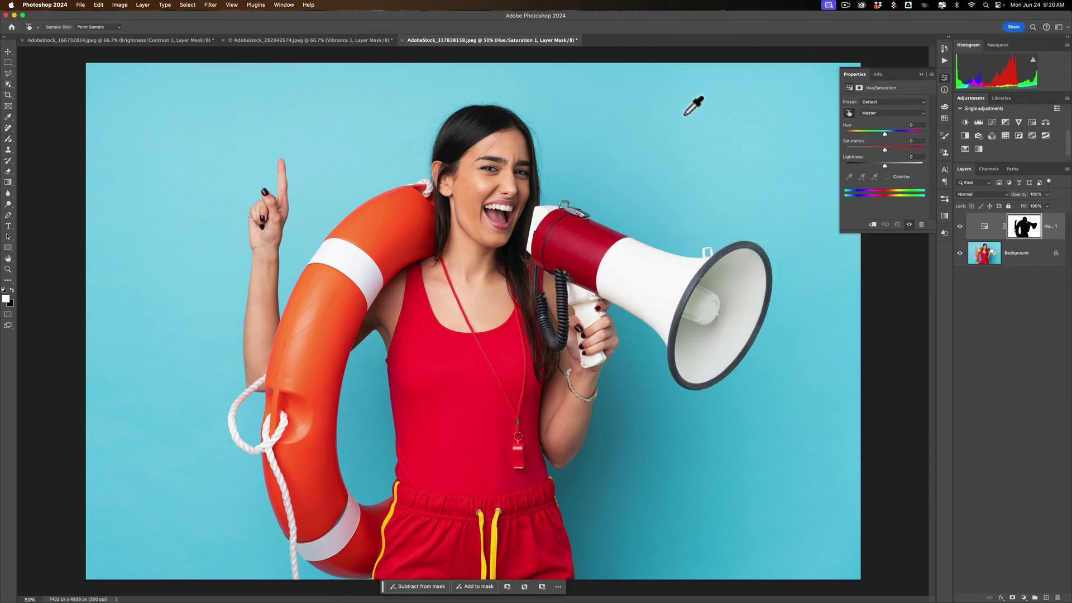
click(685, 112)
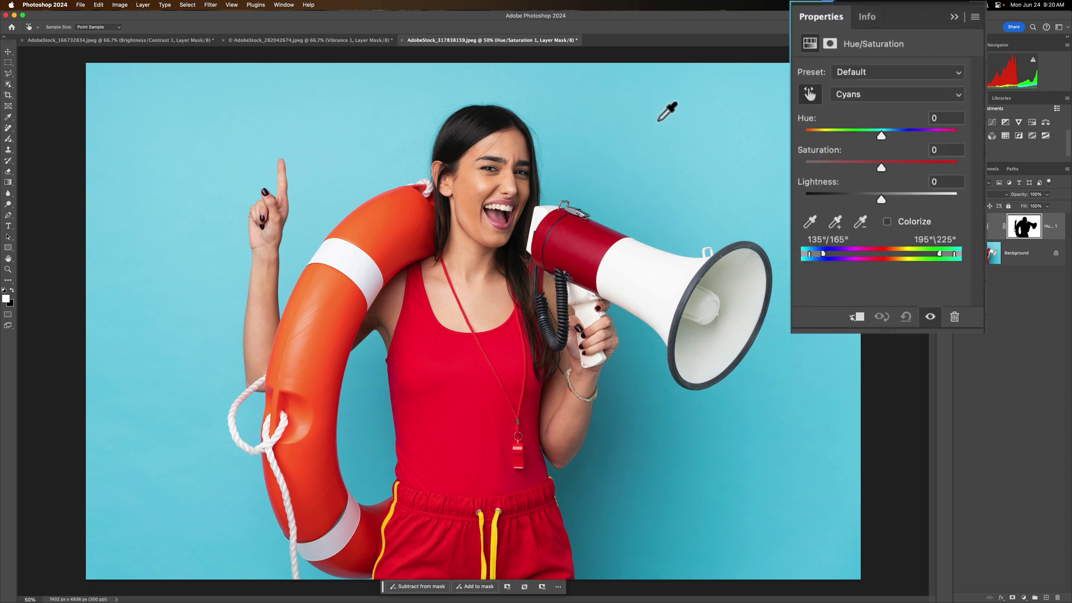
drag(879, 136, 855, 136)
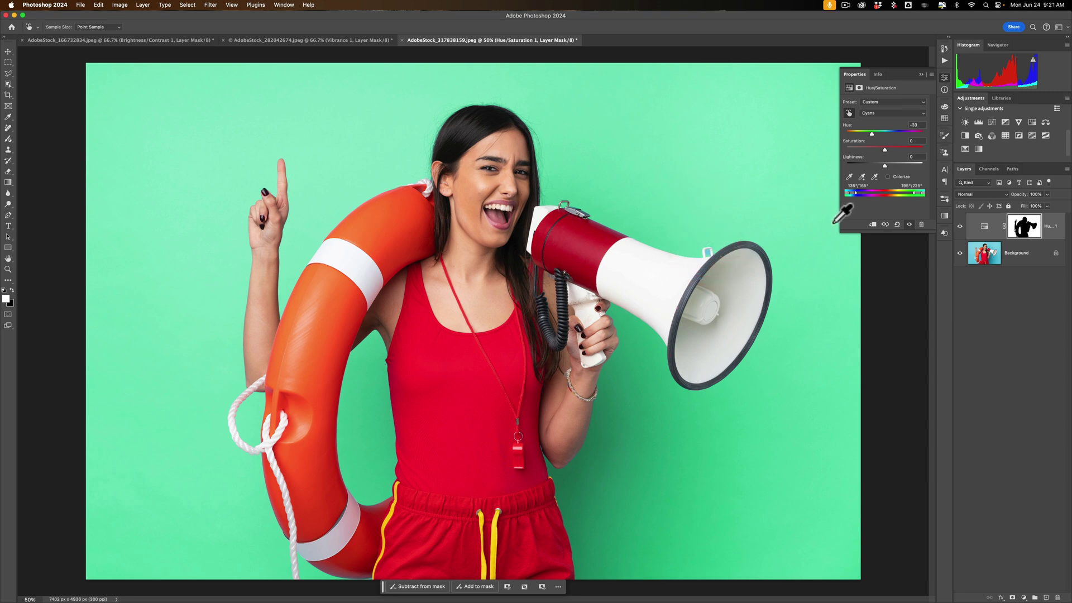
Delete the Hue/Saturation adjustment layer and reapply Hue/Saturation to the woman and her props as a detected object
click(922, 225)
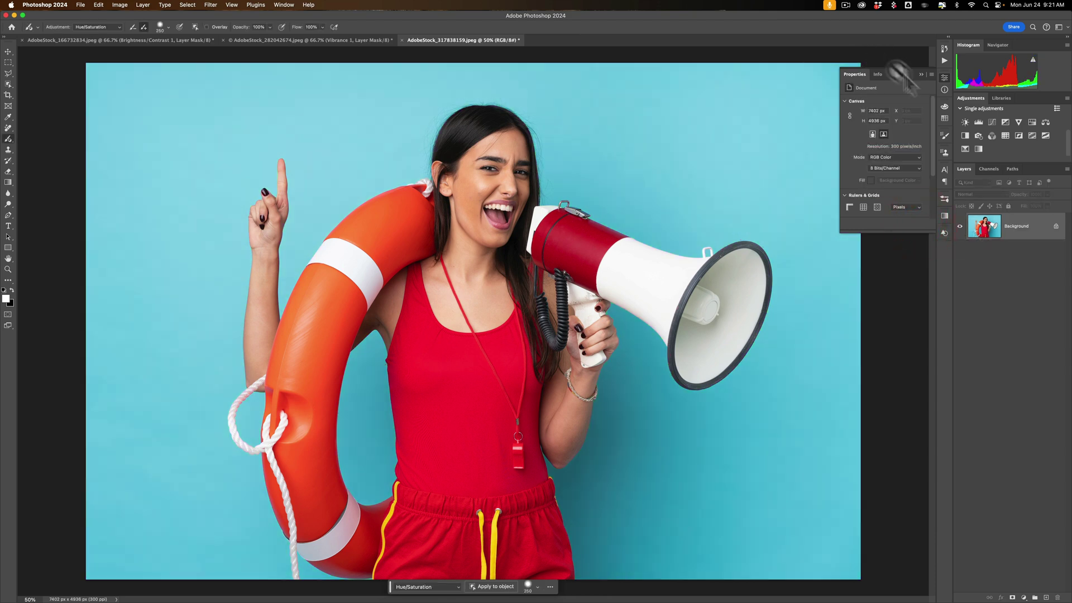
click(922, 74)
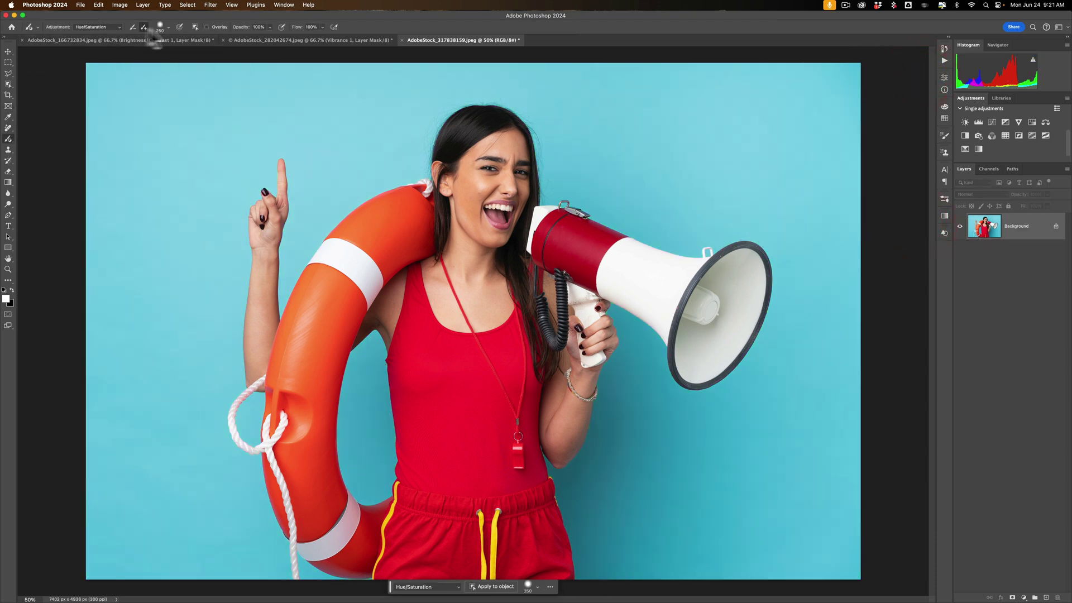
click(195, 26)
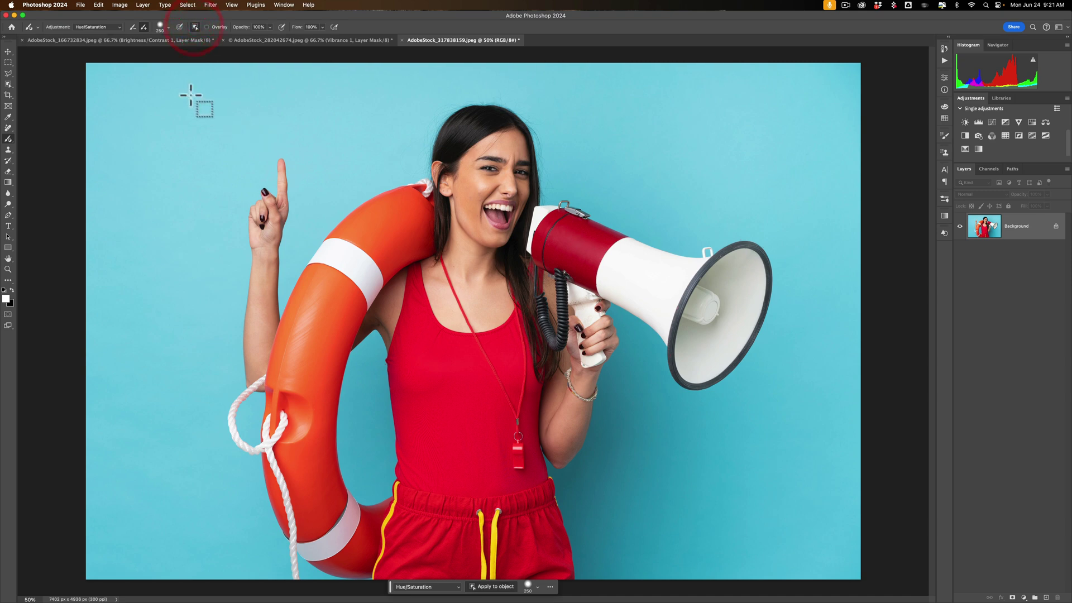
drag(201, 80, 780, 563)
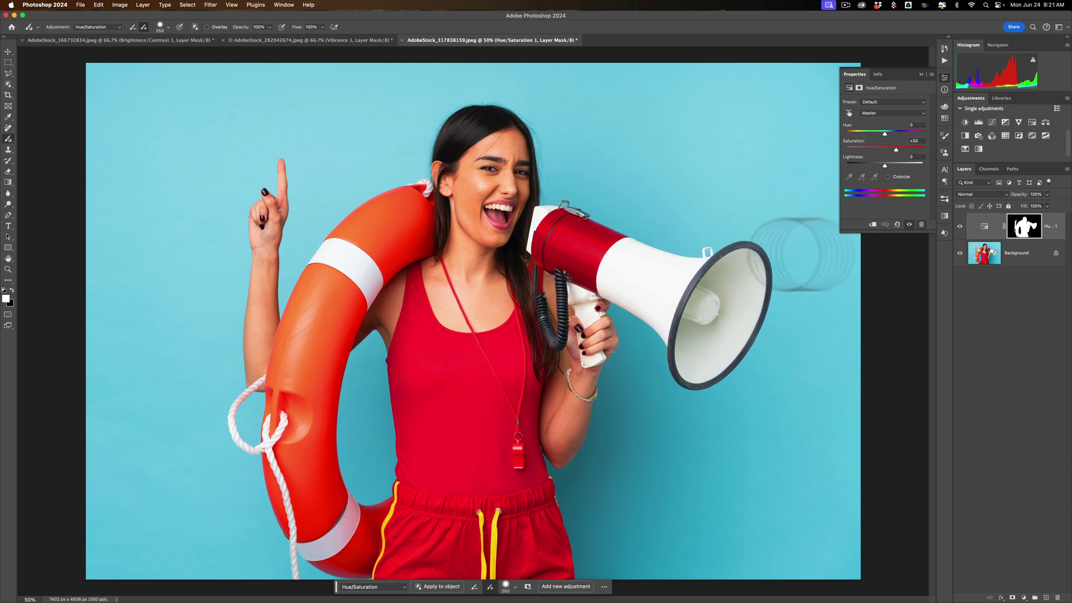
Check the new Hue/Saturation mask and set the Adjustment Brush to subtract at size 40
alt+click(1024, 227)
alt+click(1024, 228)
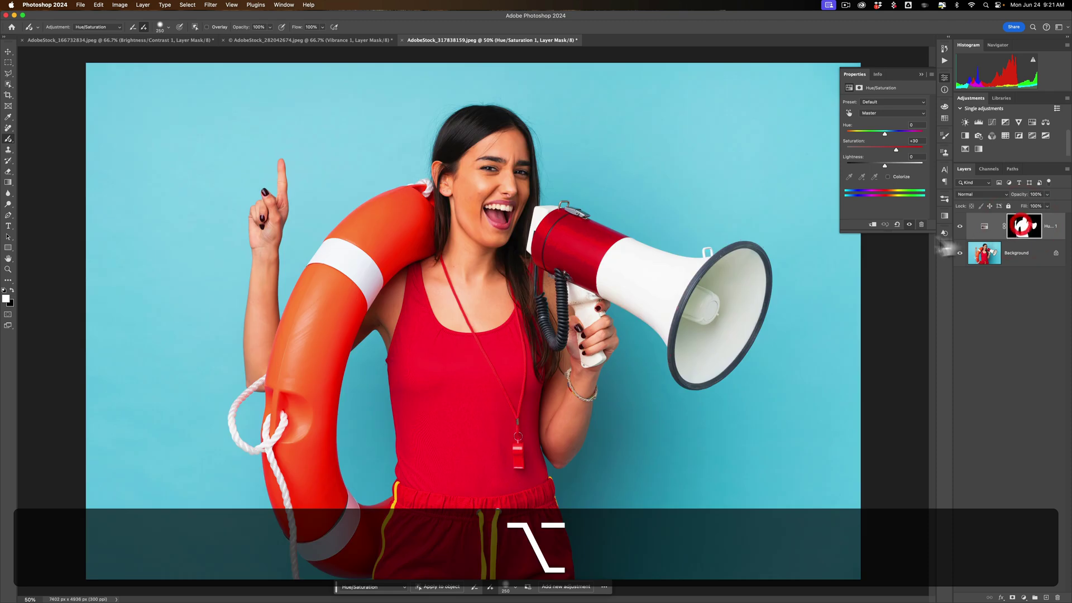
key(bracketleft)
key(bracketleft)
key(bracketleft)
key(bracketleft)
key(bracketleft)
key(bracketleft)
key(bracketleft)
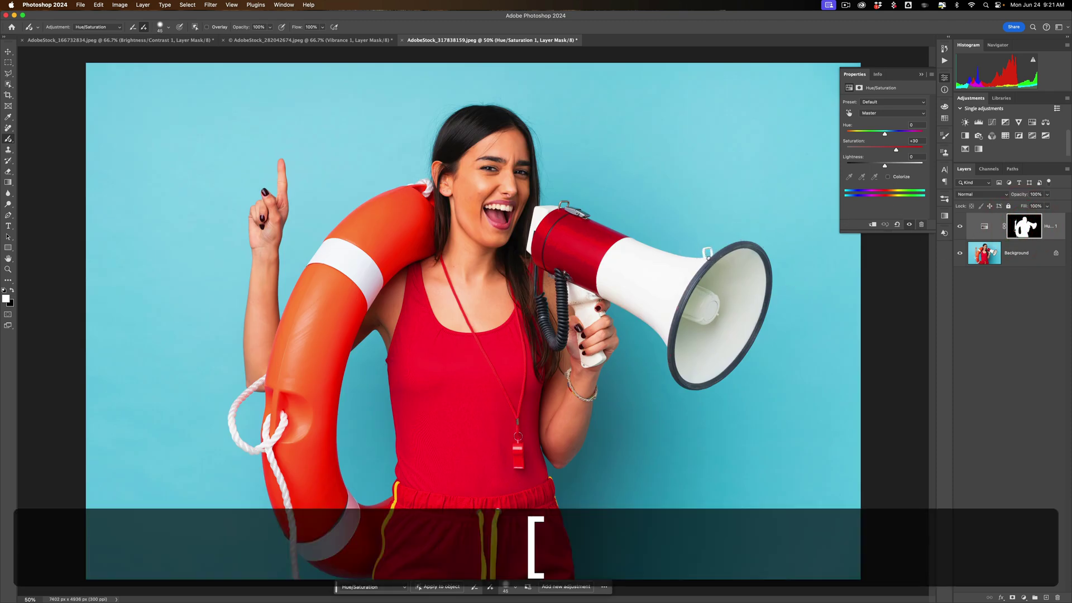
key(bracketleft)
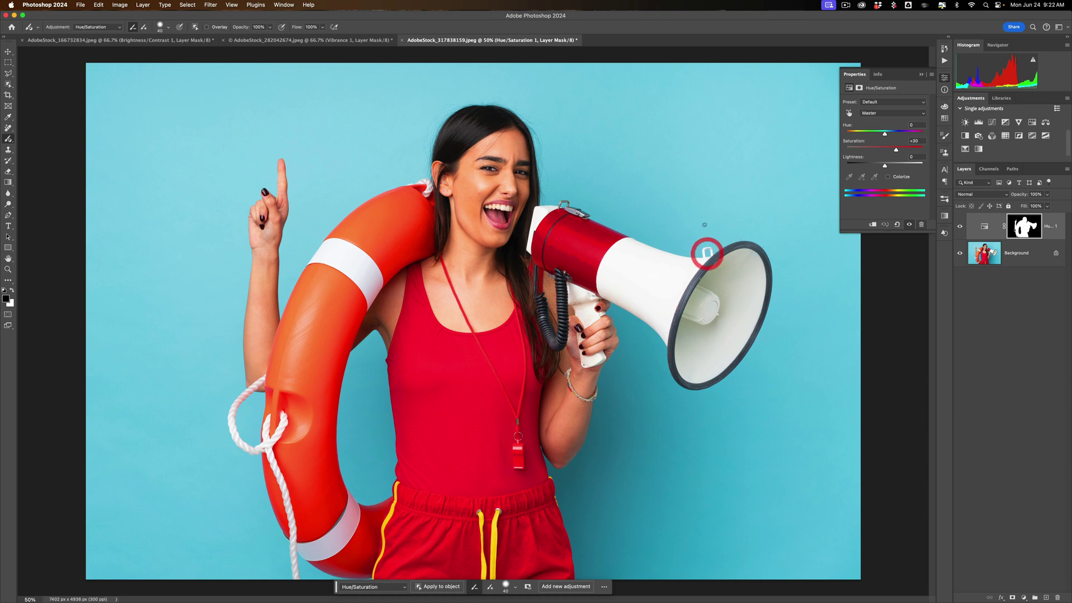
Inspect the woman's Hue/Saturation mask on its own and invert it to target the background
alt+click(1021, 227)
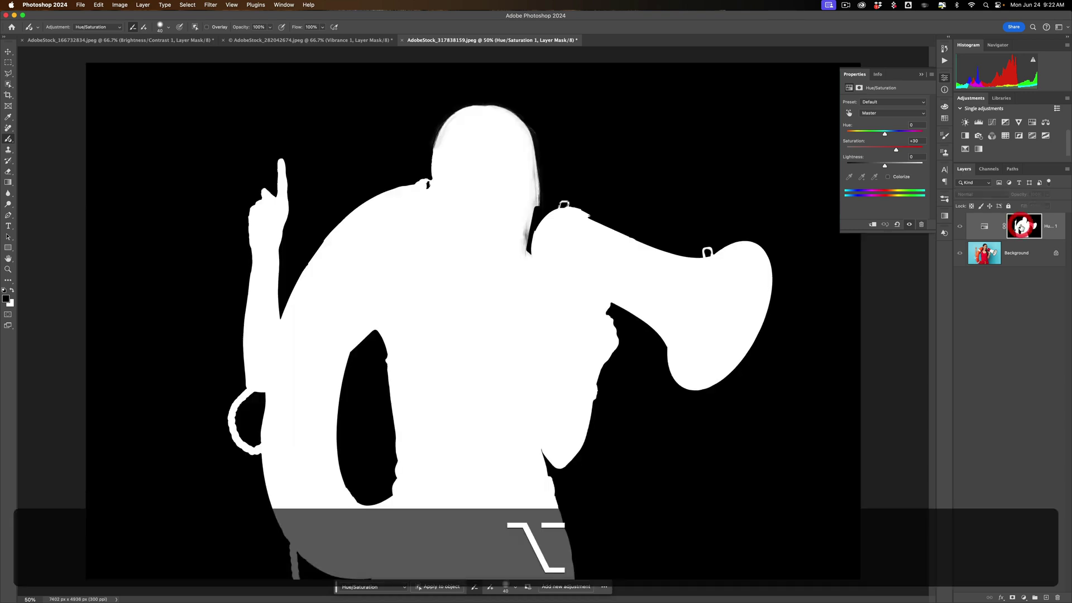
alt+click(1023, 229)
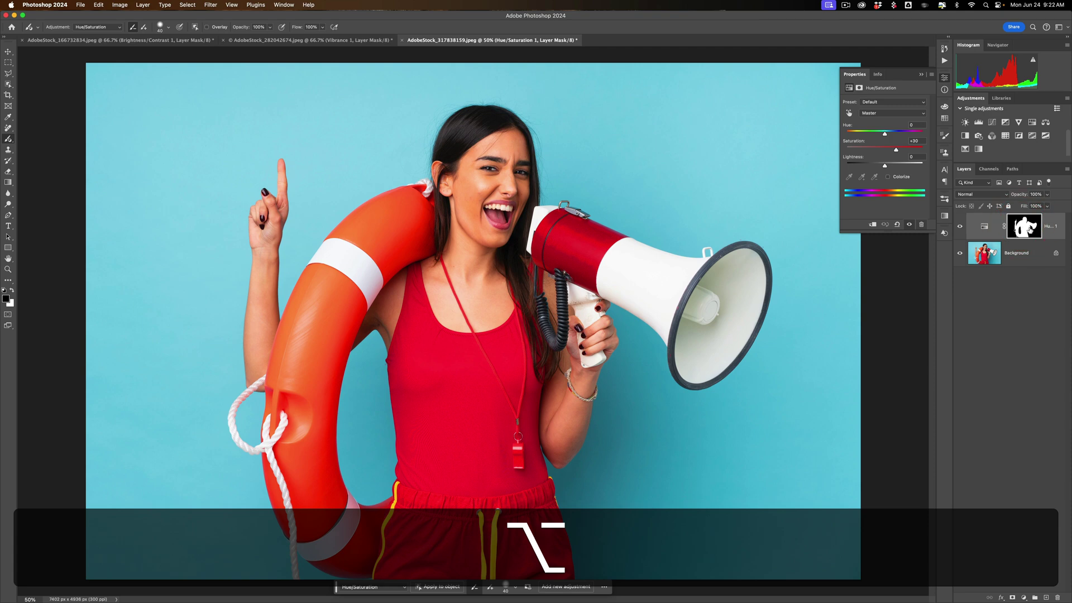
key(super+i)
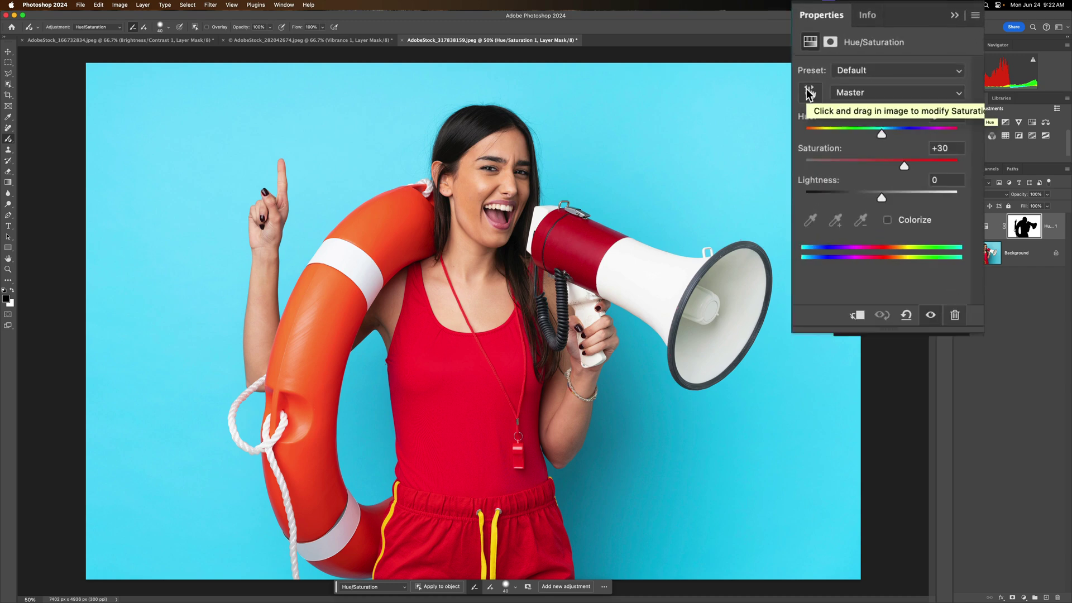
Sample the background to target Cyans in the Hue/Saturation adjustment and set their Hue to -65
click(808, 92)
click(695, 120)
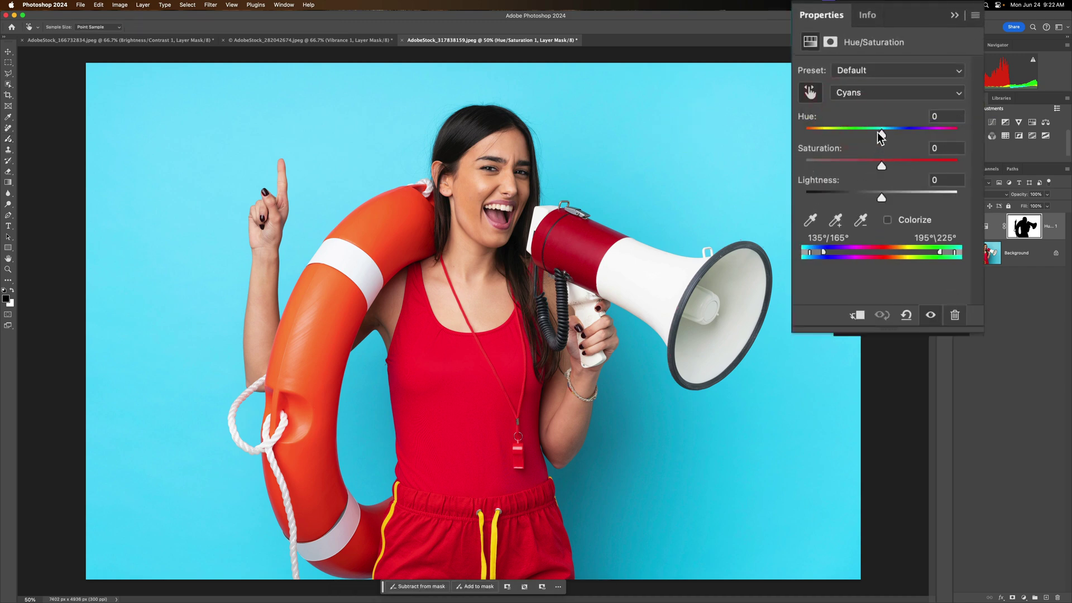
drag(879, 135, 854, 136)
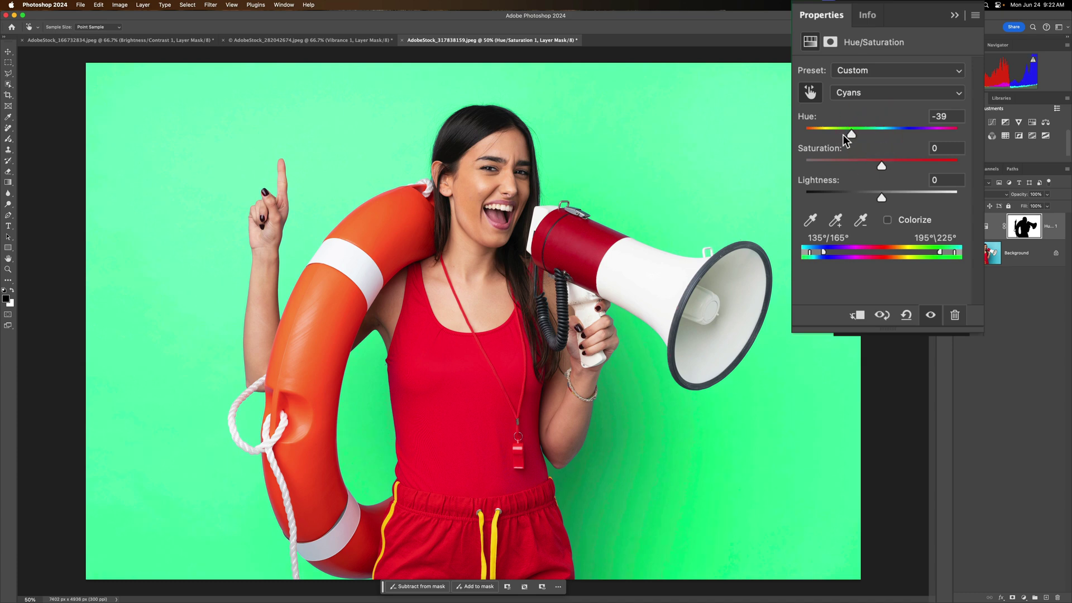
drag(846, 133, 839, 133)
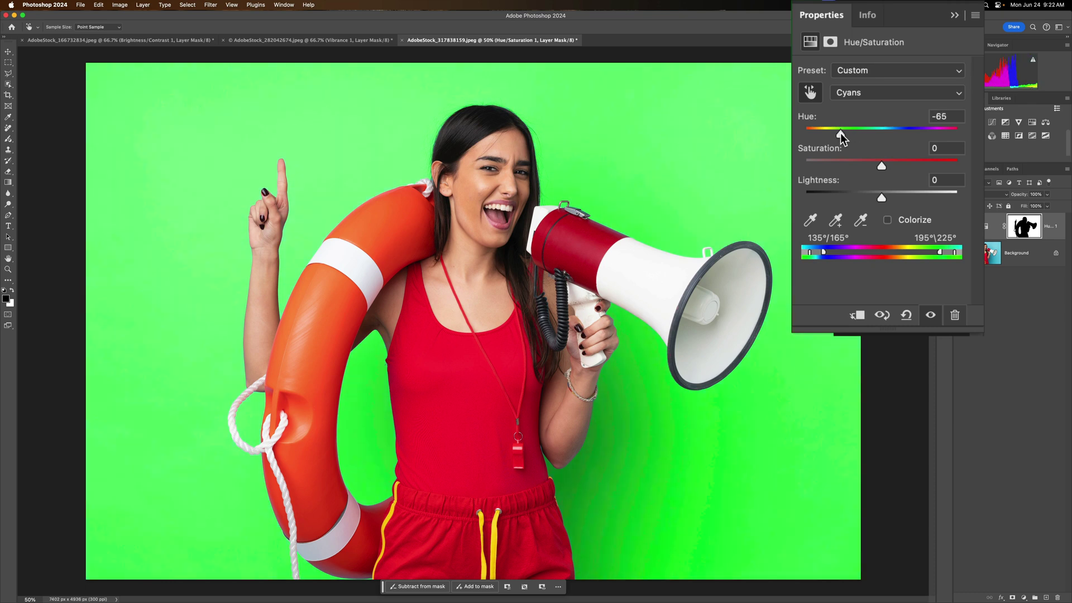